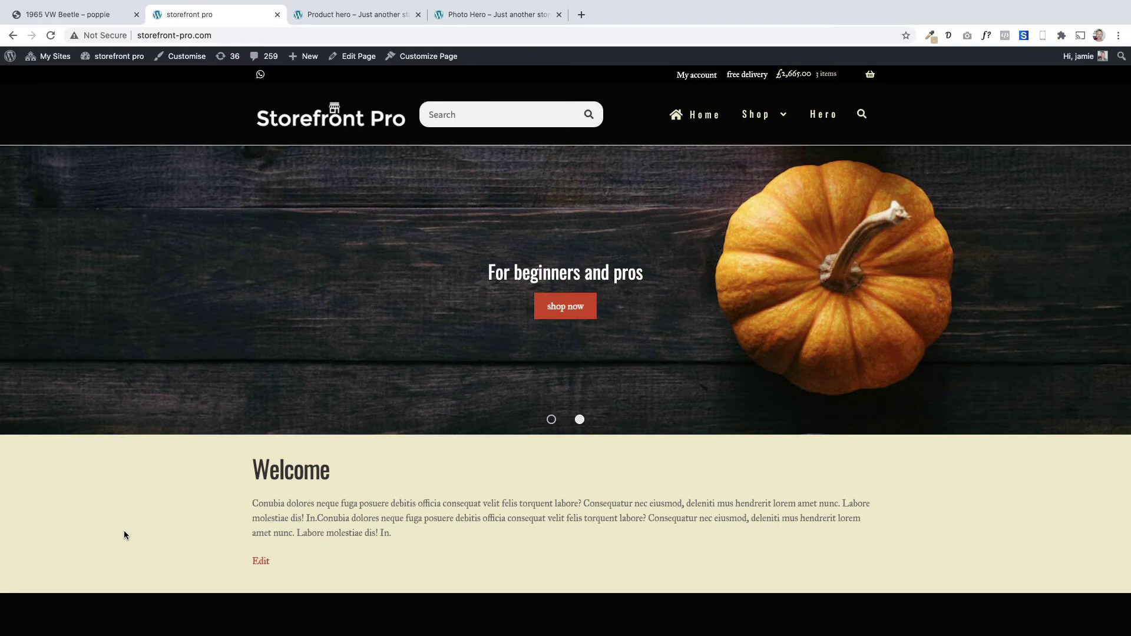
- Scroll through the Product hero demo page
{"action": "scroll", "coordinate": [131, 532], "scroll_direction": "down", "scroll_amount": 3}
{"action": "scroll", "coordinate": [131, 533], "scroll_direction": "up", "scroll_amount": 3}
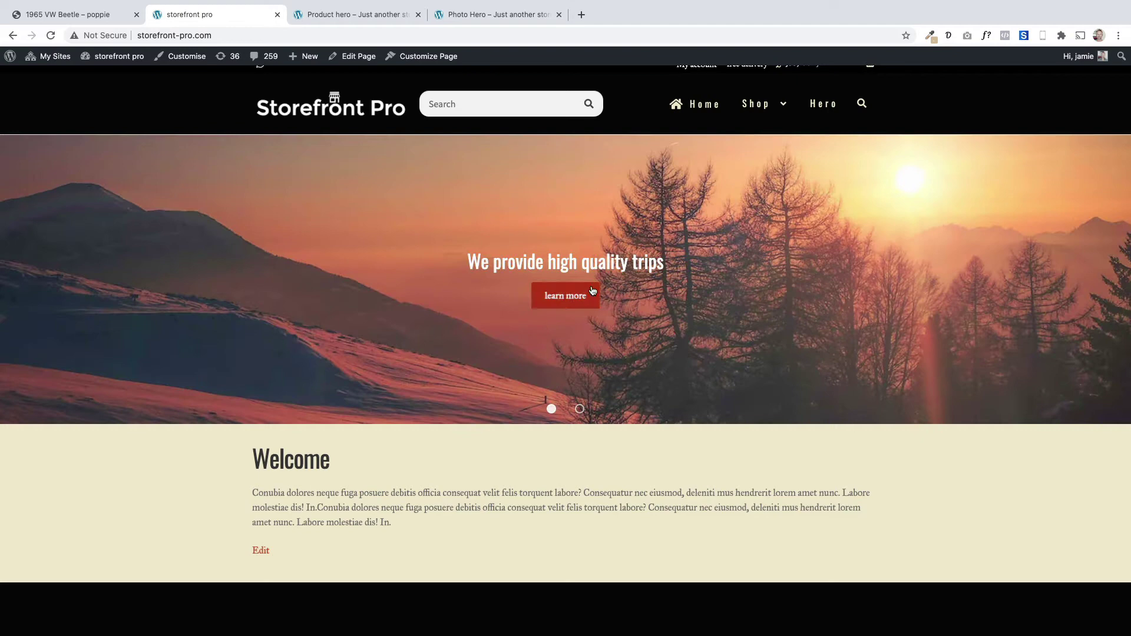
{"action": "left_click", "coordinate": [361, 17]}
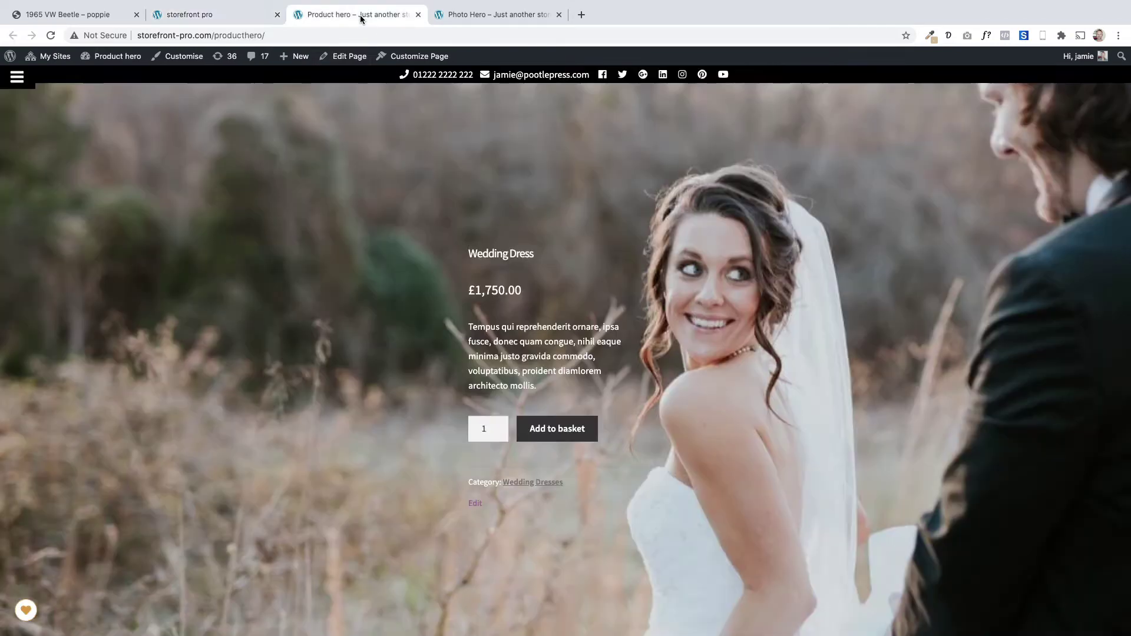
{"action": "scroll", "coordinate": [204, 246], "scroll_direction": "down", "scroll_amount": 3}
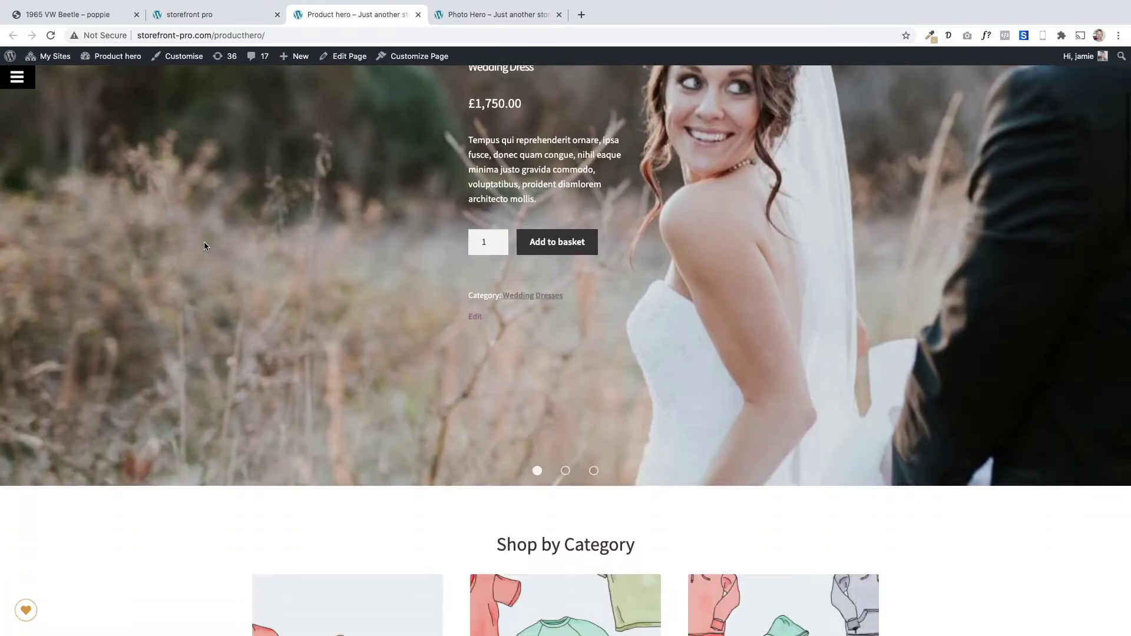
{"action": "scroll", "coordinate": [204, 246], "scroll_direction": "up", "scroll_amount": 3}
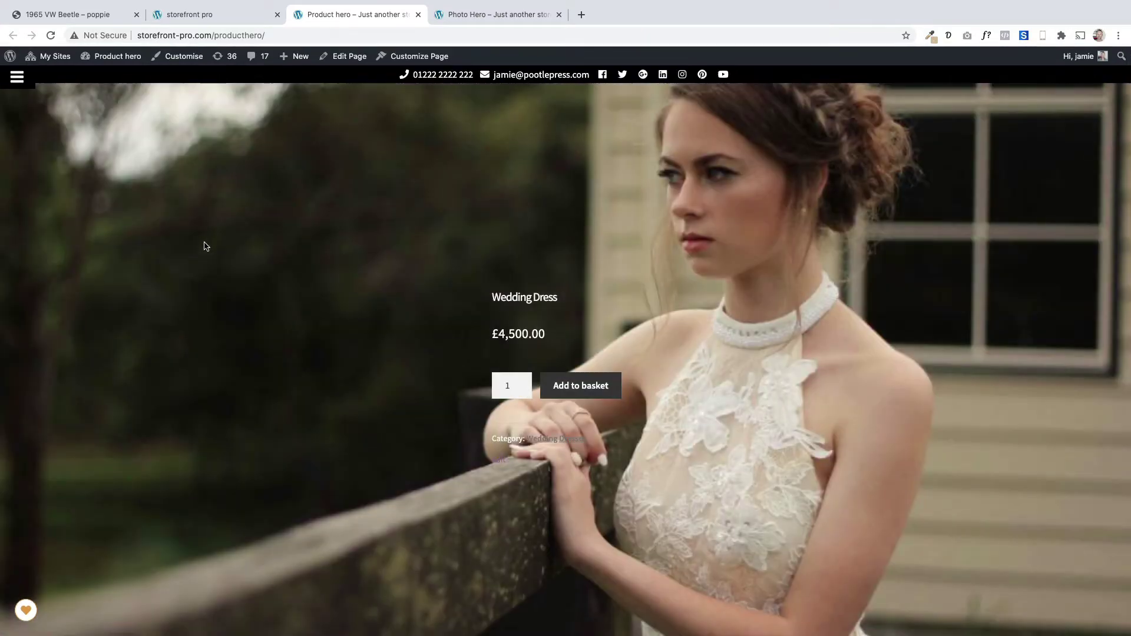
{"action": "scroll", "coordinate": [205, 246], "scroll_direction": "down", "scroll_amount": 3}
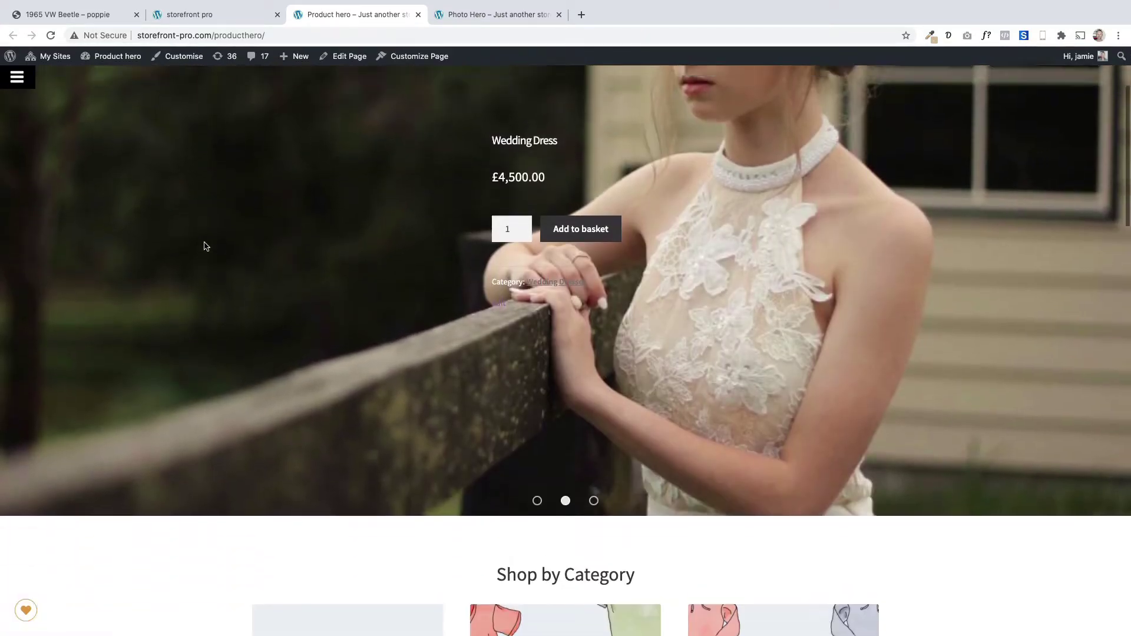
{"action": "scroll", "coordinate": [205, 246], "scroll_direction": "up", "scroll_amount": 3}
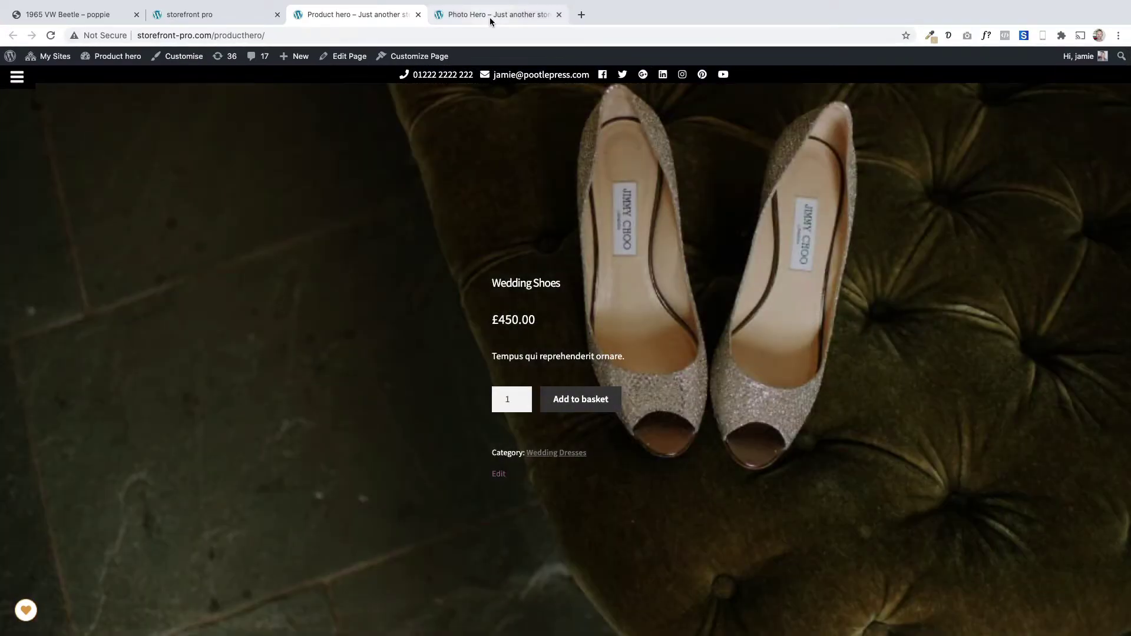
- View the Photo Hero demo, then open the Customizer at Header and Navigation
{"action": "left_click", "coordinate": [489, 17]}
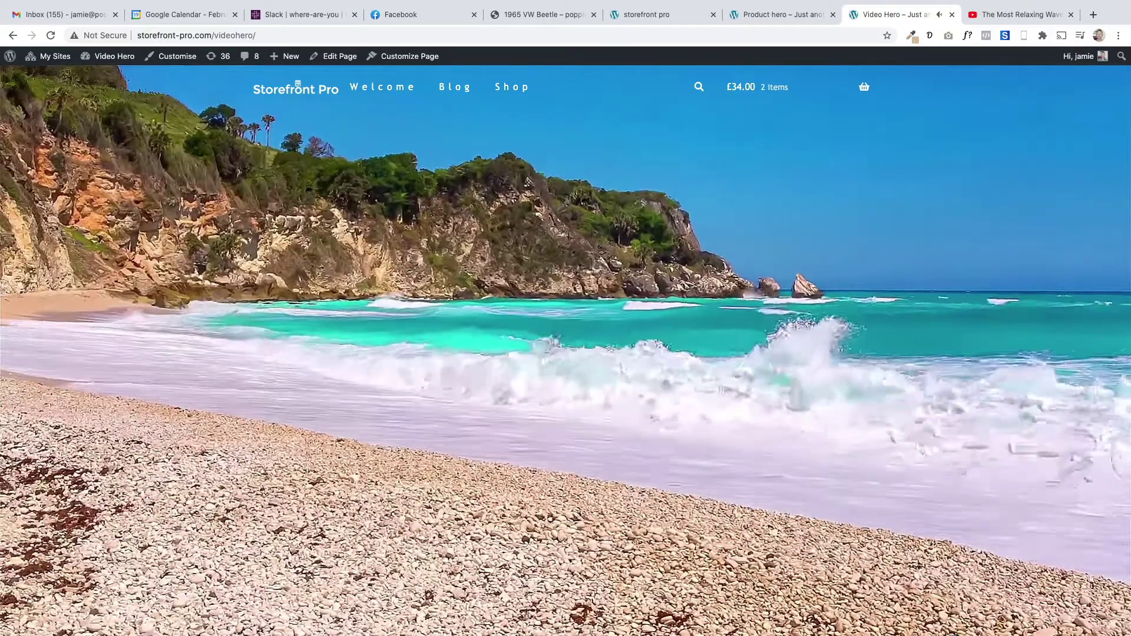
{"action": "scroll", "coordinate": [954, 295], "scroll_direction": "down", "scroll_amount": 5}
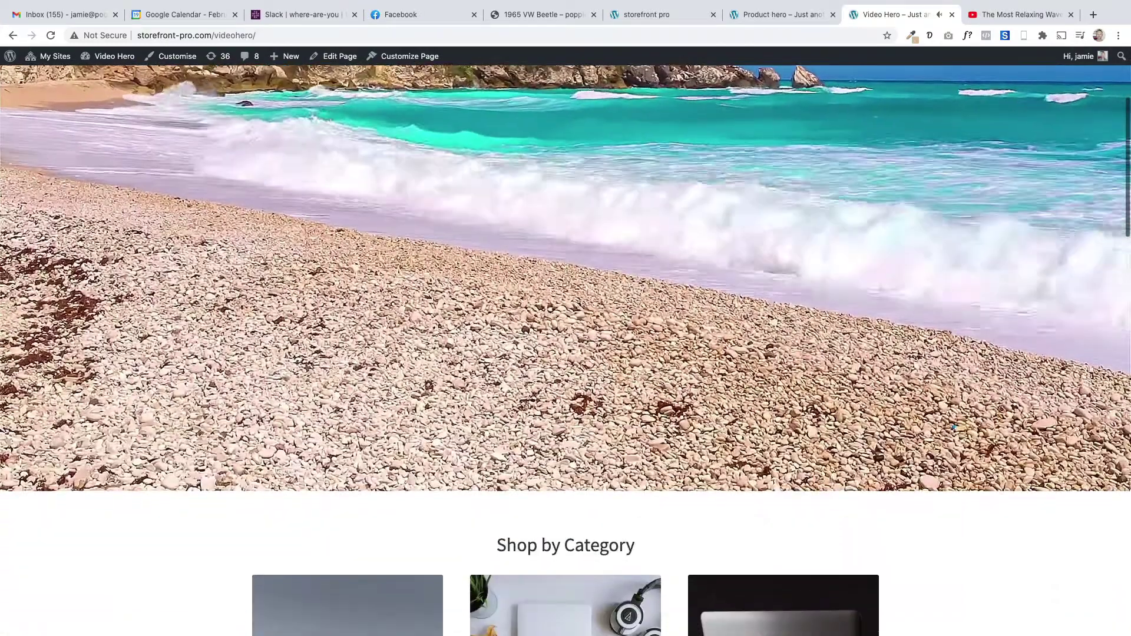
{"action": "scroll", "coordinate": [954, 293], "scroll_direction": "down", "scroll_amount": 12}
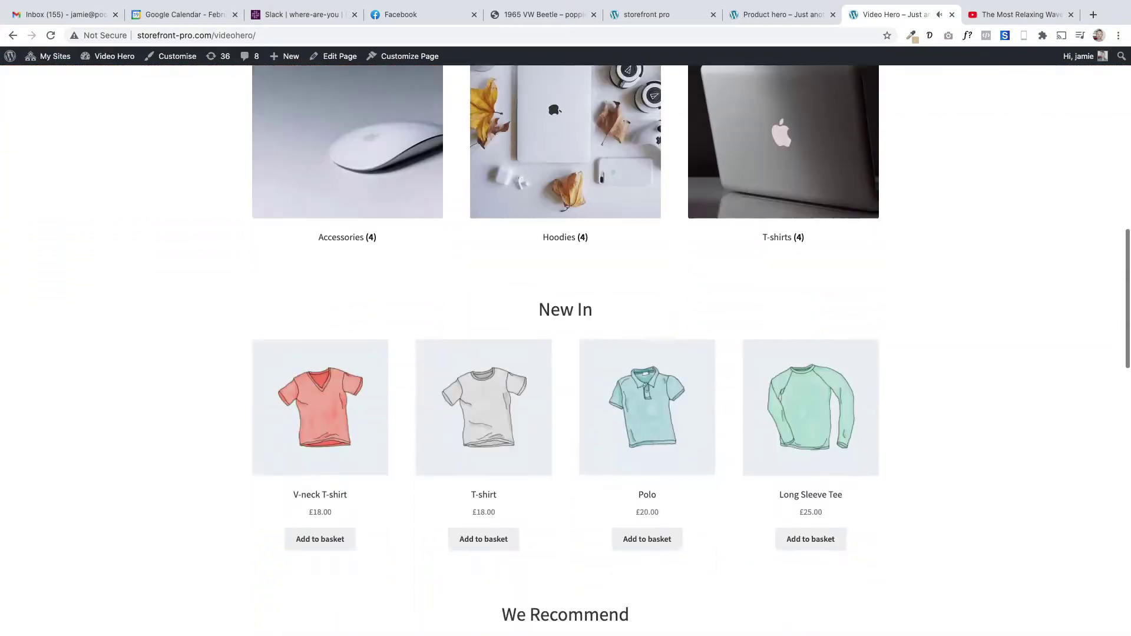
{"action": "scroll", "coordinate": [565, 354], "scroll_direction": "down", "scroll_amount": 10}
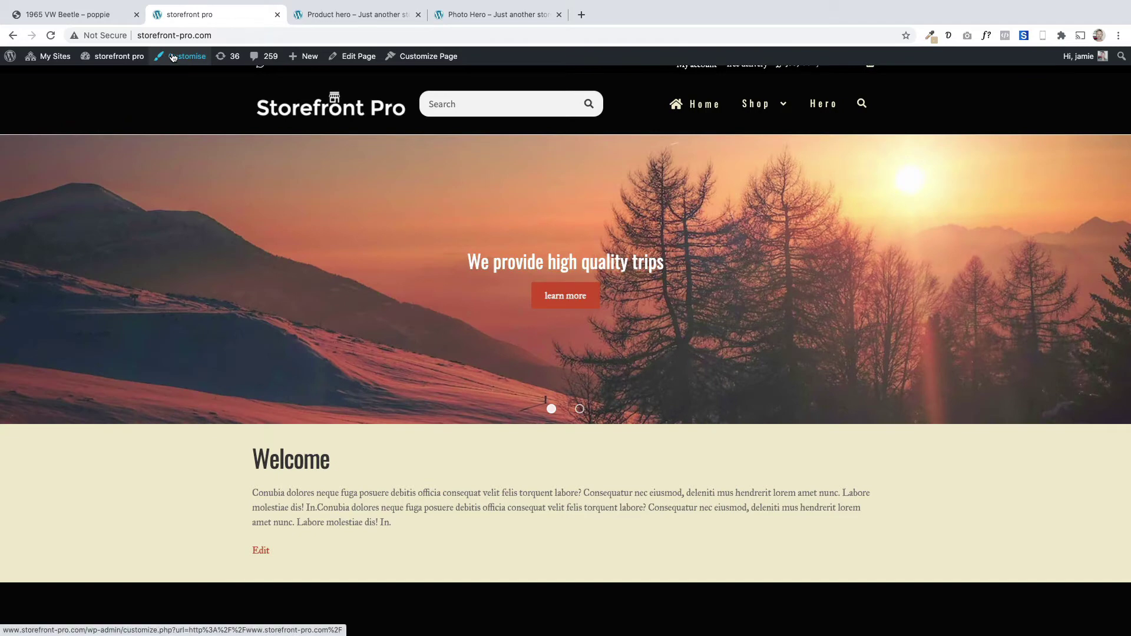
{"action": "left_click", "coordinate": [174, 57]}
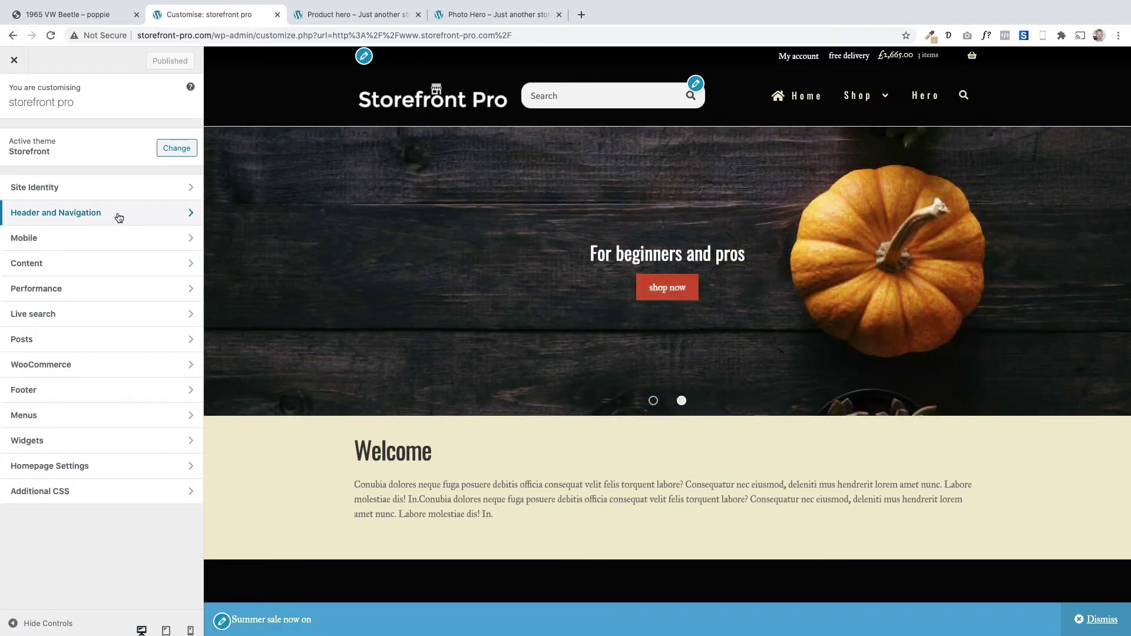
{"action": "left_click", "coordinate": [119, 218]}
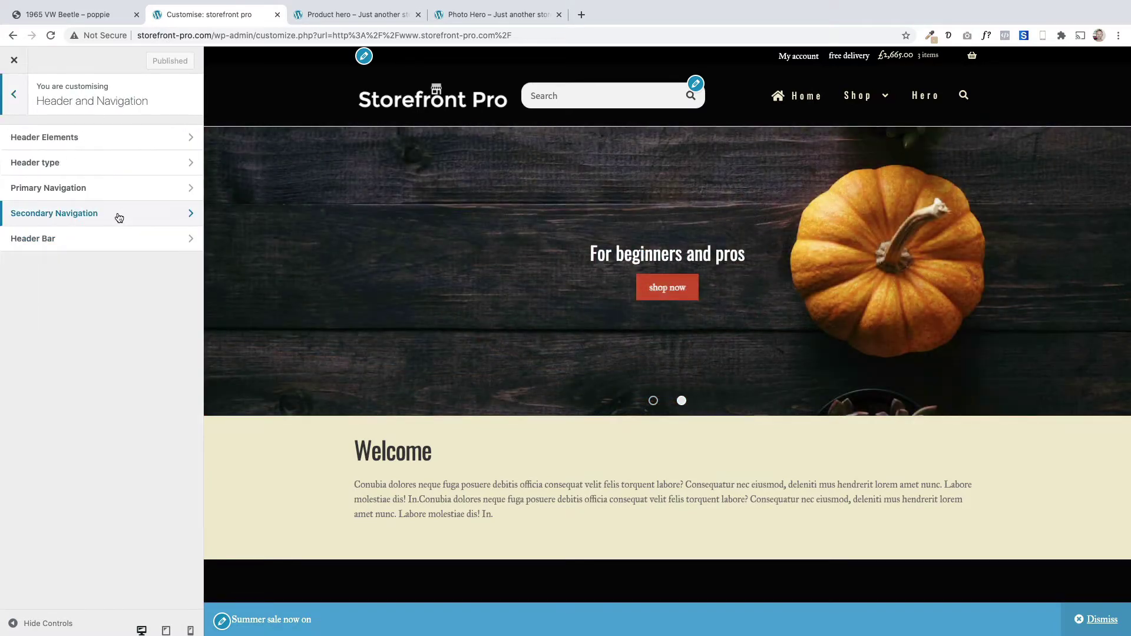
- In Header type, try the Default and Featured Image homepage heroes, then return to Slider
{"action": "left_click", "coordinate": [86, 166]}
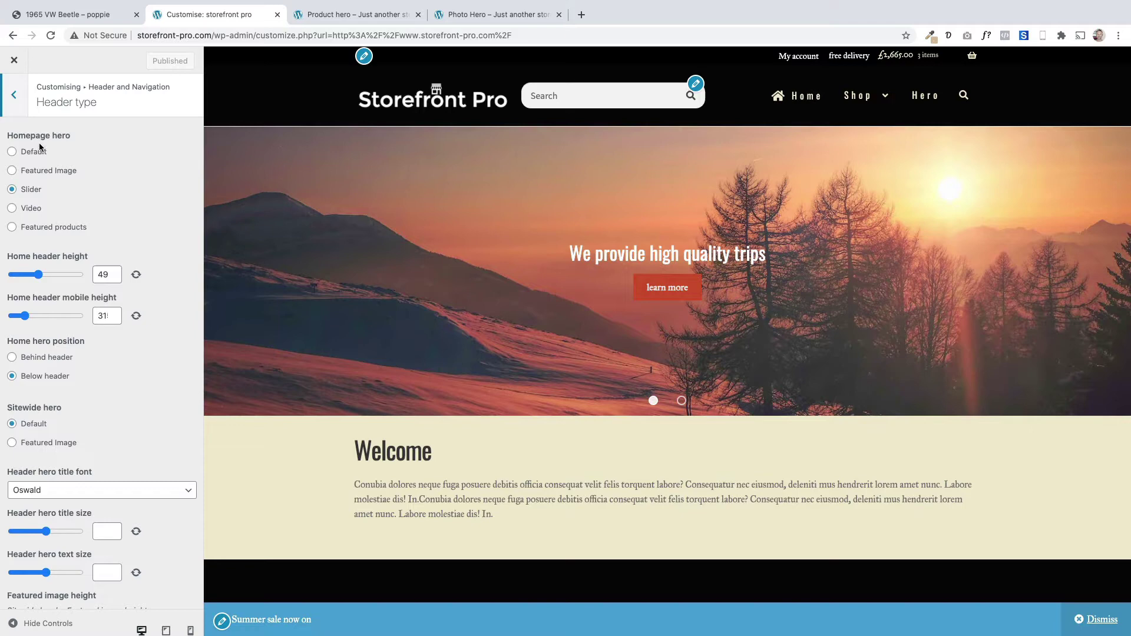
{"action": "left_click_drag", "start_coordinate": [88, 225], "coordinate": [52, 175]}
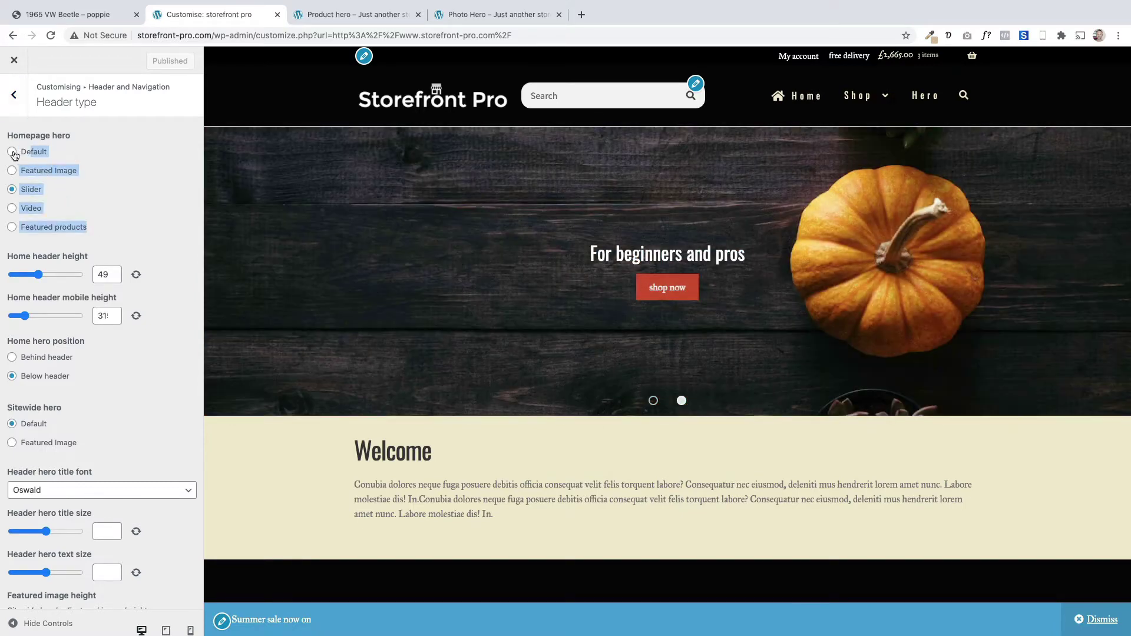
{"action": "left_click", "coordinate": [12, 152]}
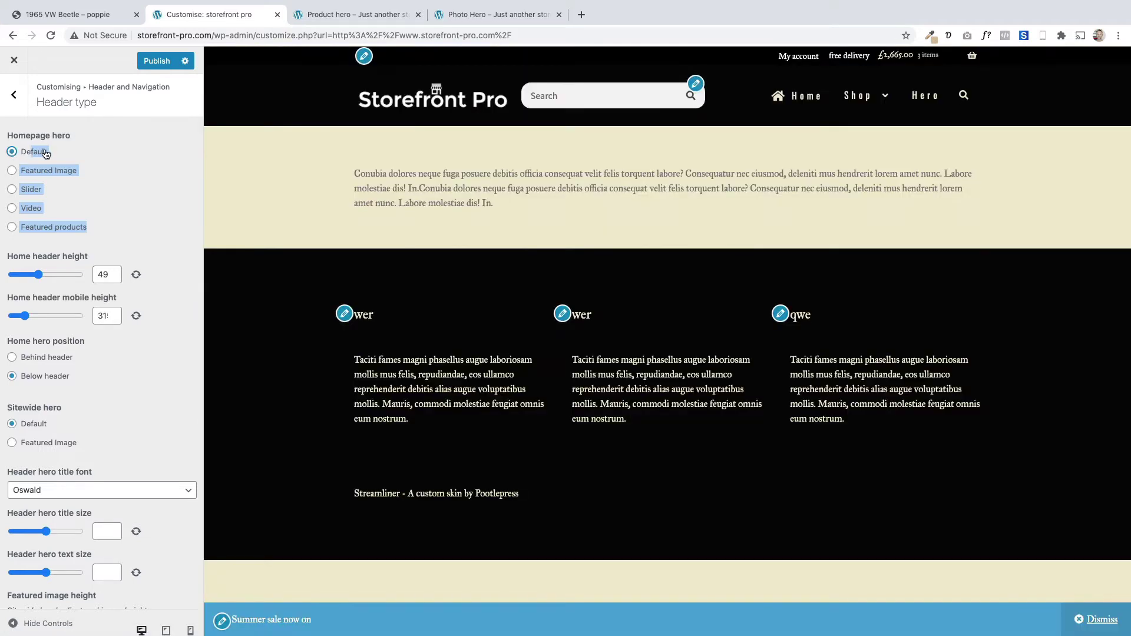
{"action": "left_click", "coordinate": [12, 171]}
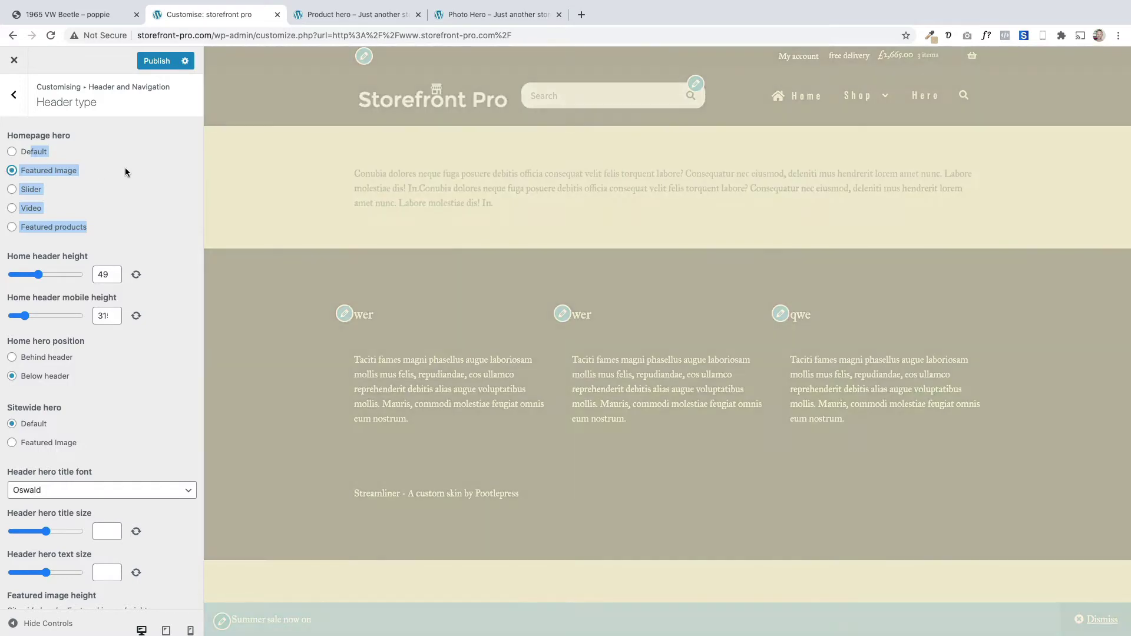
{"action": "left_click", "coordinate": [125, 171]}
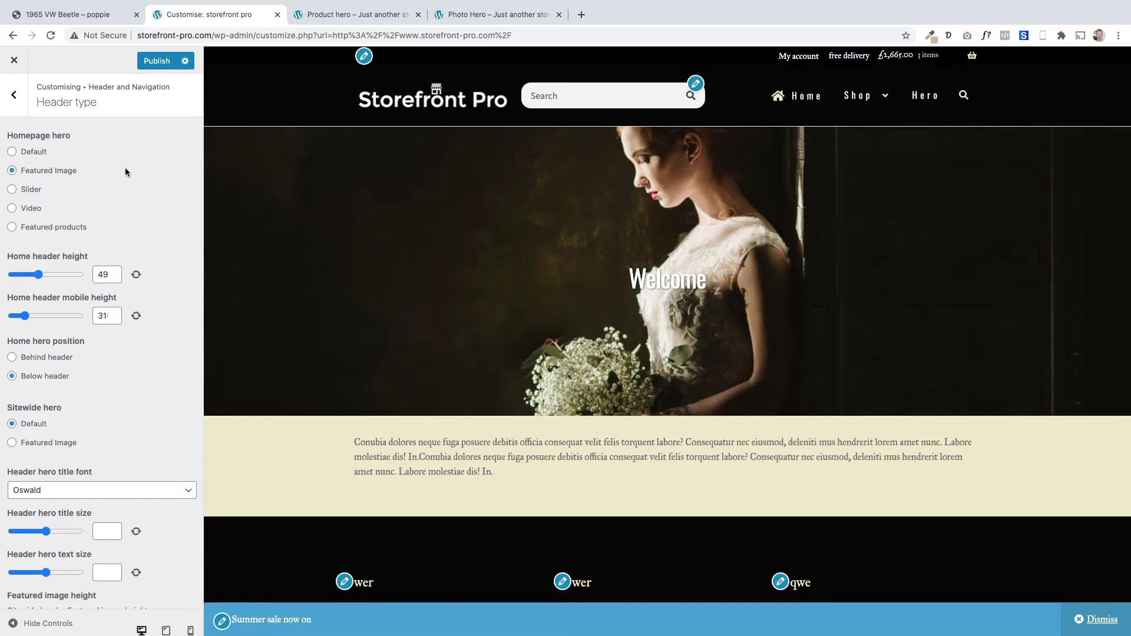
{"action": "left_click", "coordinate": [13, 192]}
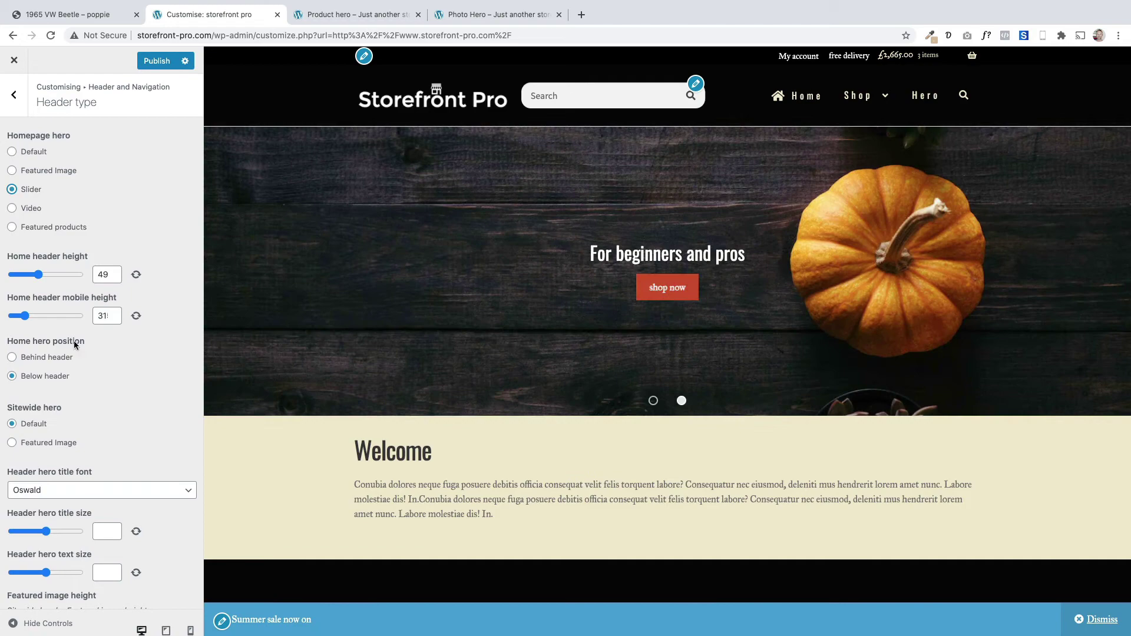
- Replace the Slide 1 image with the highland cow photo (shane-rounce-205187.jpg)
{"action": "scroll", "coordinate": [90, 380], "scroll_direction": "down", "scroll_amount": 10}
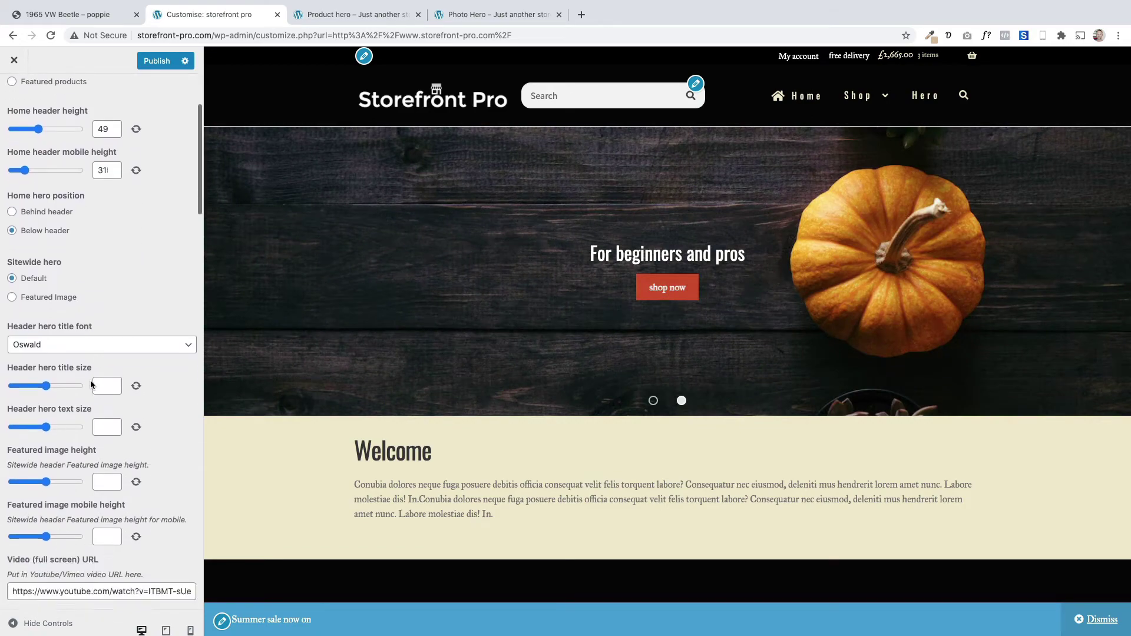
{"action": "scroll", "coordinate": [92, 386], "scroll_direction": "down", "scroll_amount": 10}
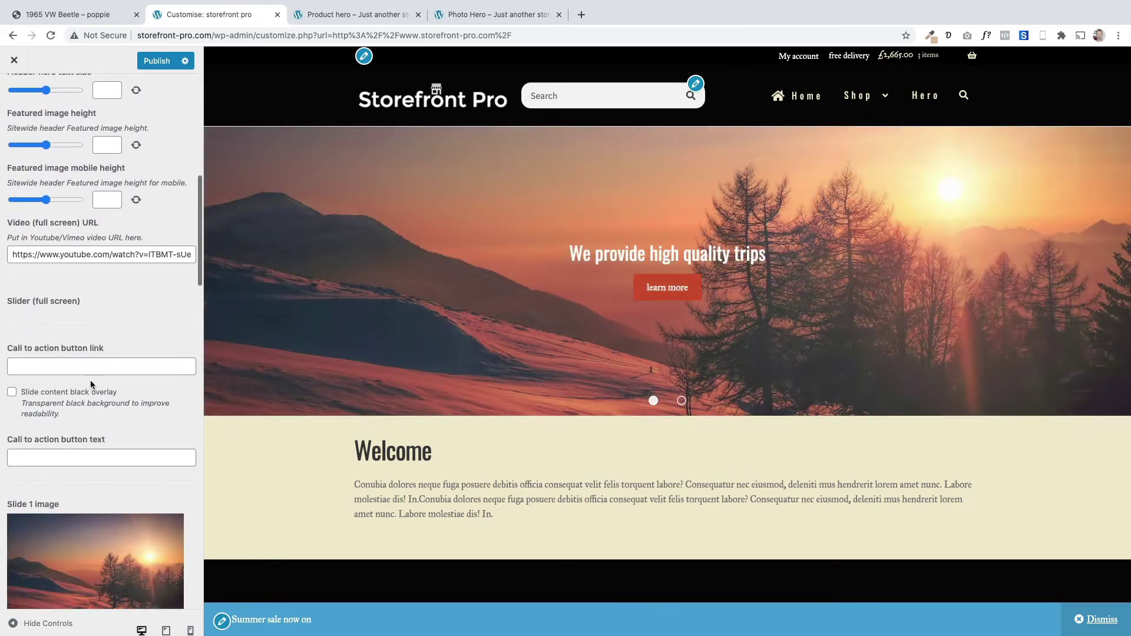
{"action": "scroll", "coordinate": [91, 381], "scroll_direction": "down", "scroll_amount": 5}
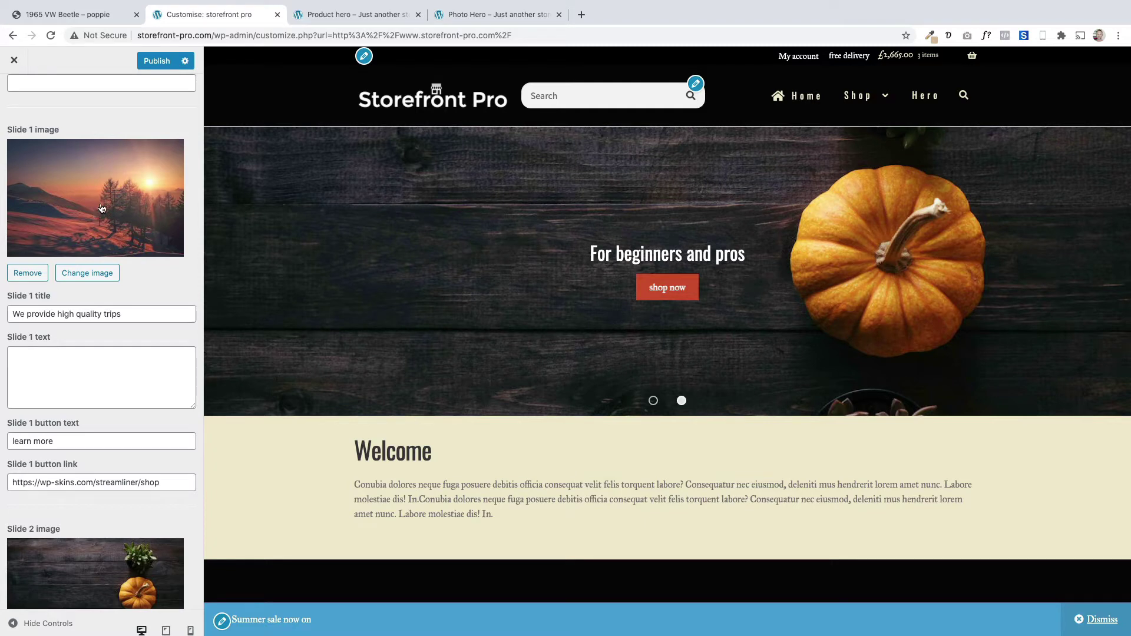
{"action": "left_click", "coordinate": [100, 203]}
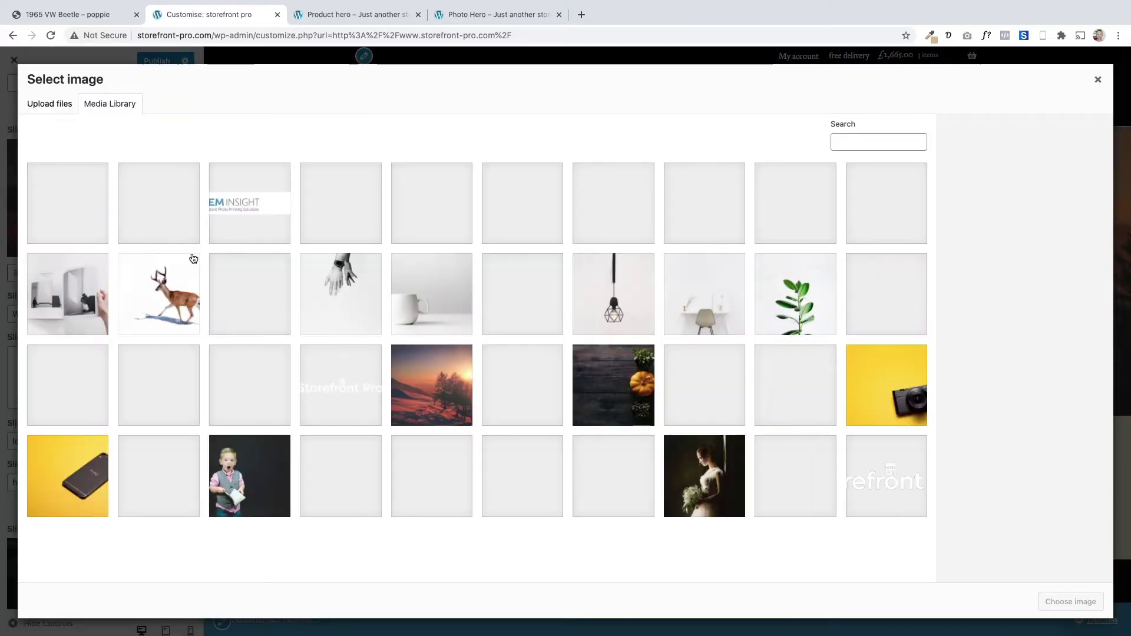
{"action": "scroll", "coordinate": [384, 403], "scroll_direction": "down", "scroll_amount": 2}
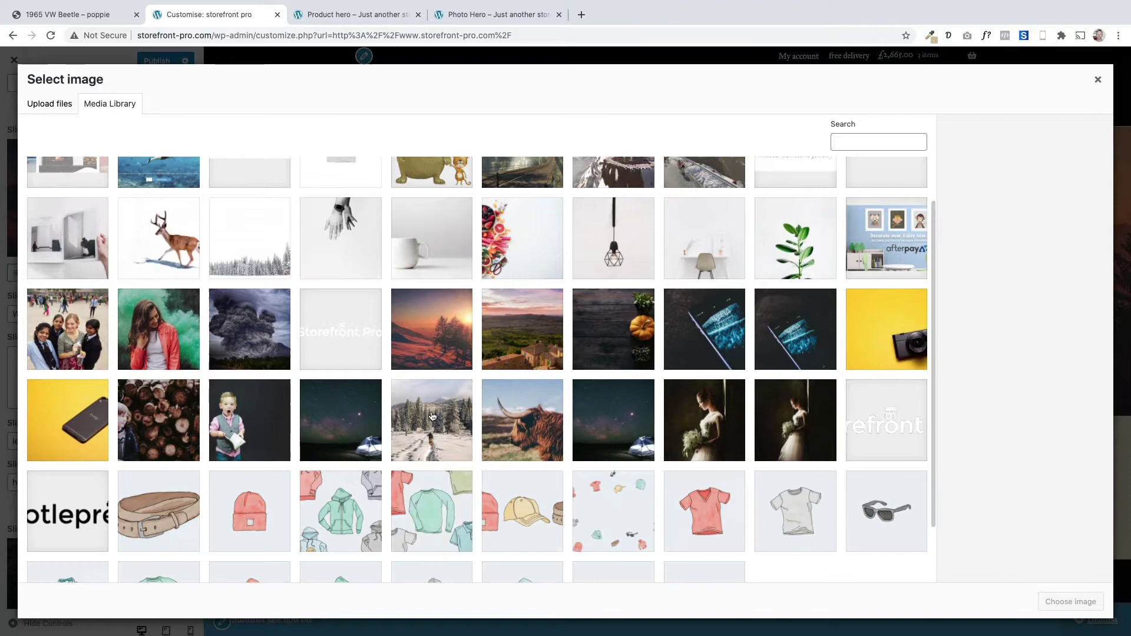
{"action": "left_click", "coordinate": [504, 436]}
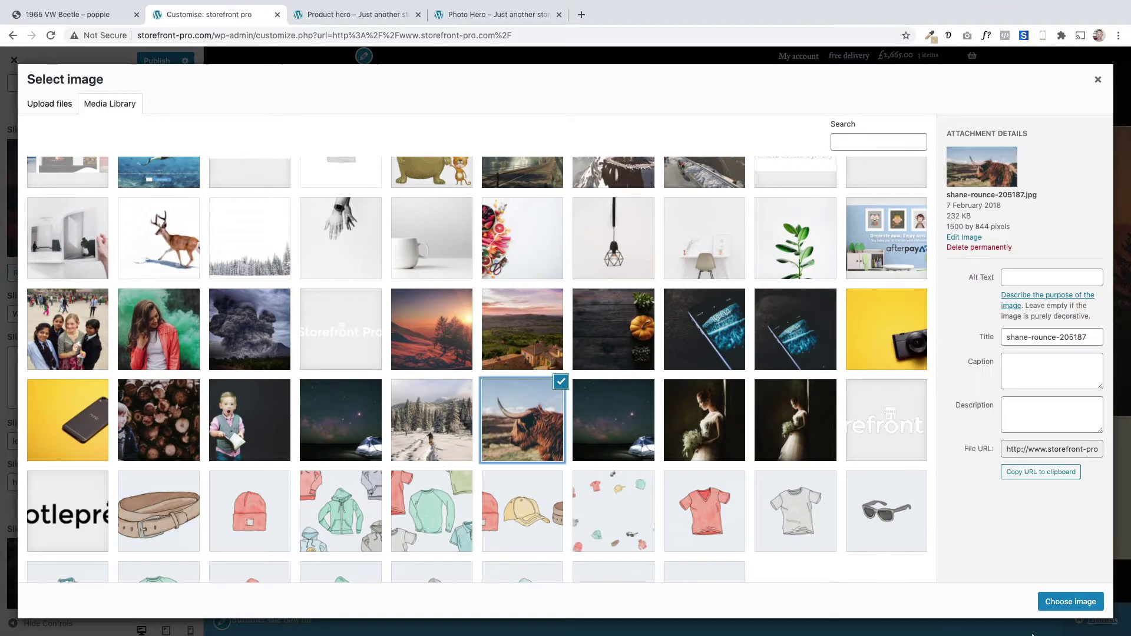
{"action": "left_click", "coordinate": [1063, 607]}
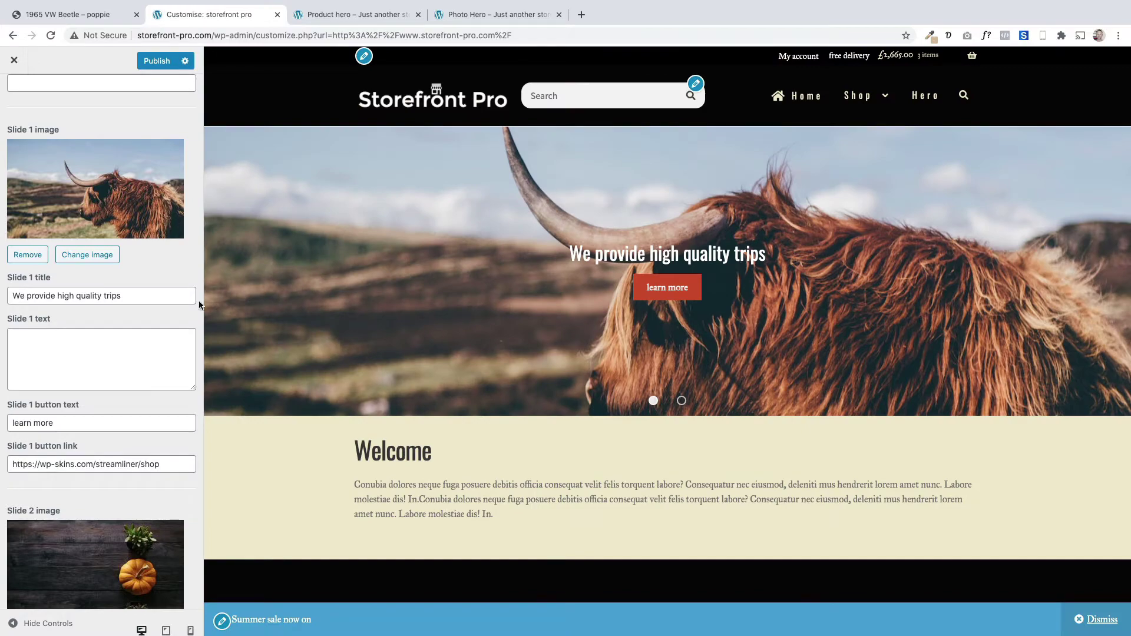
- Write 'Holidays now available' as Slide 1's description
{"action": "left_click_drag", "start_coordinate": [123, 296], "coordinate": [10, 296]}
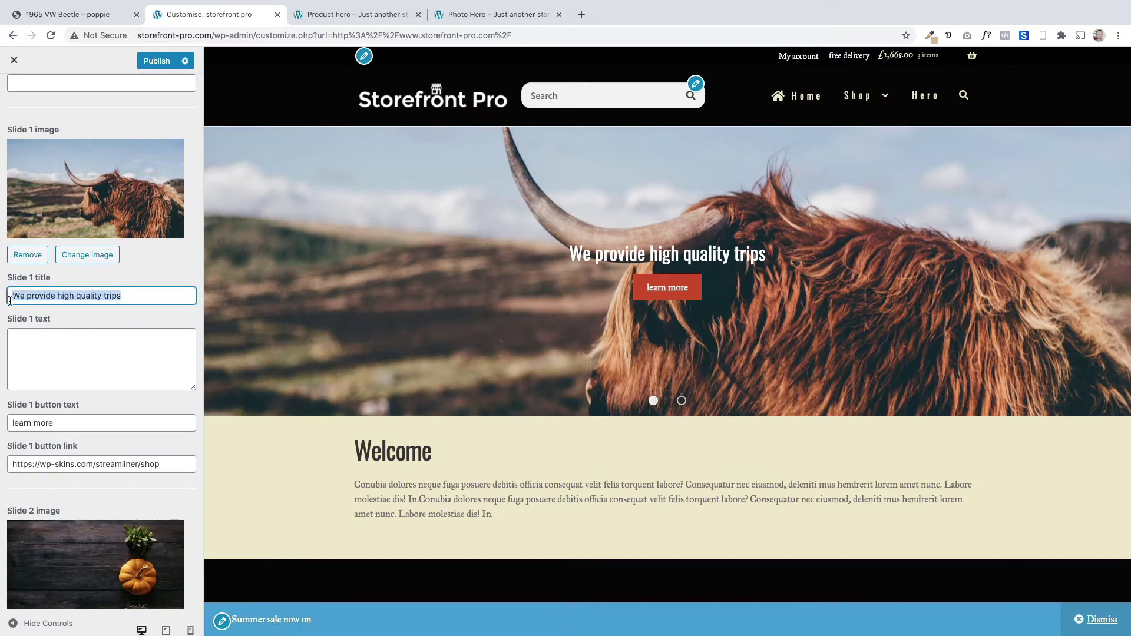
{"action": "left_click", "coordinate": [49, 345]}
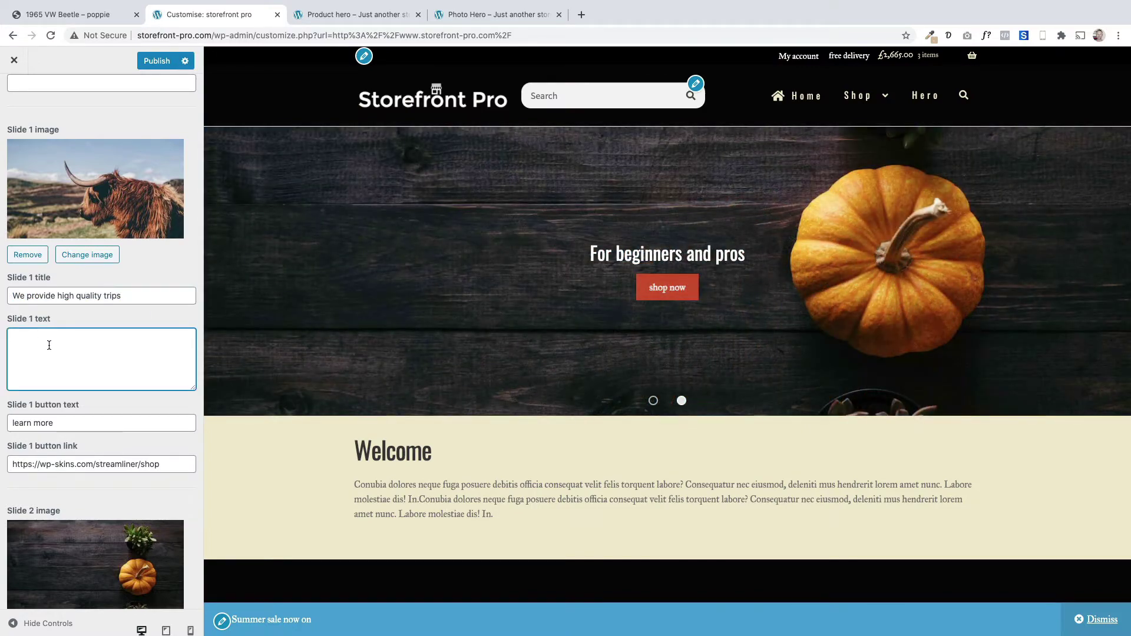
{"action": "type", "text": "Holidays"}
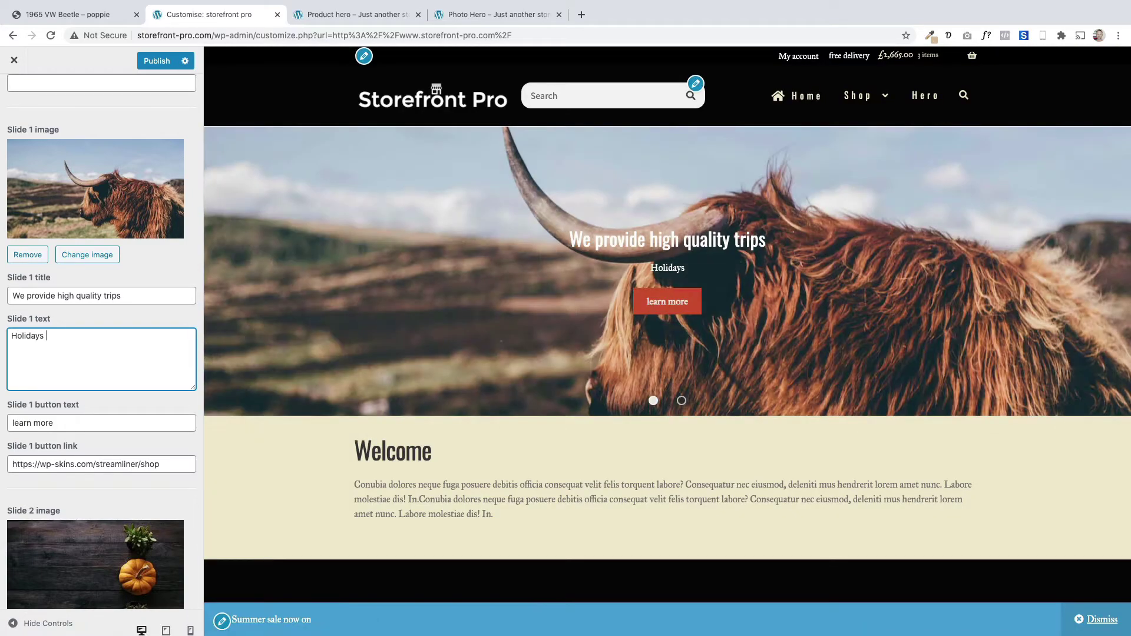
{"action": "type", "text": " now availab"}
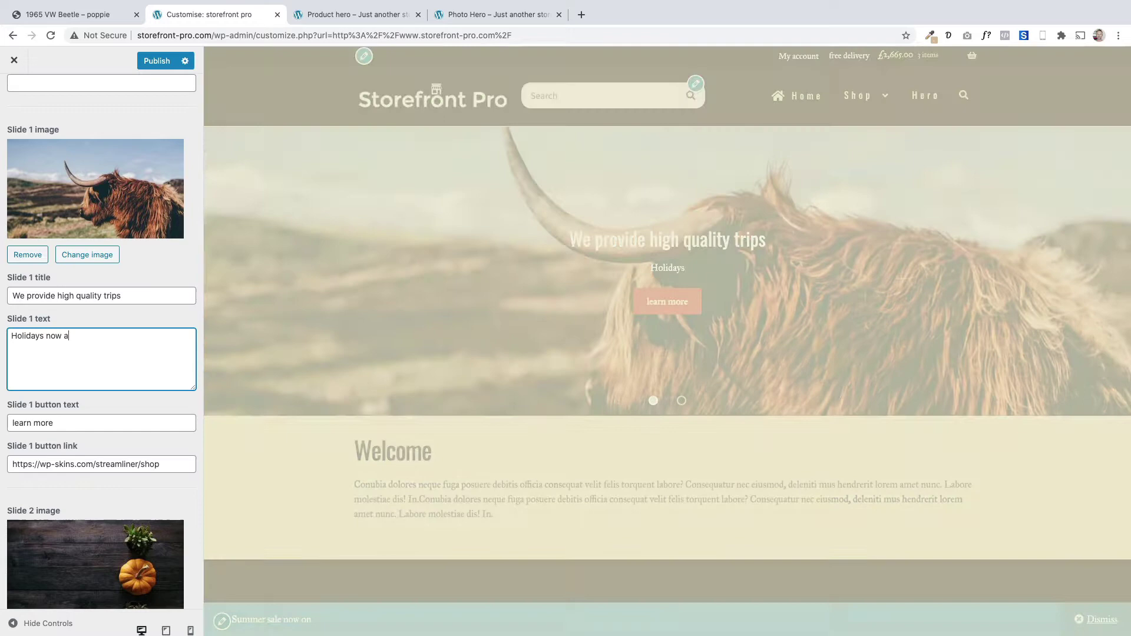
{"action": "type", "text": "le"}
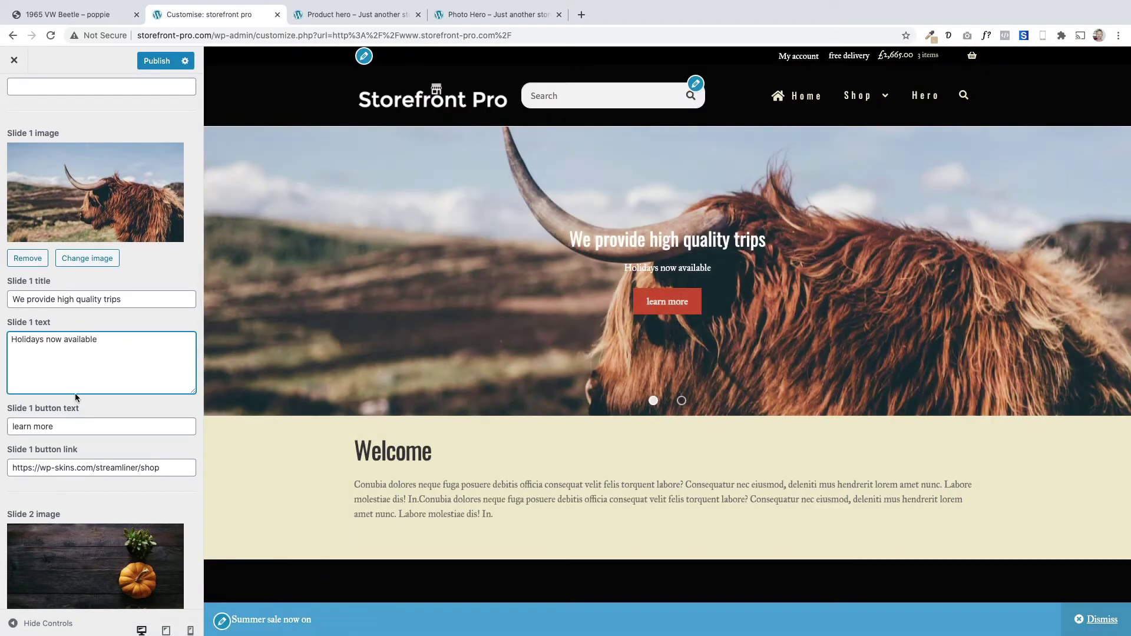
- Set Slide 1's button text to 'Shop' with the shop link, and show slide 1 in the preview
{"action": "left_click_drag", "start_coordinate": [82, 426], "coordinate": [8, 426]}
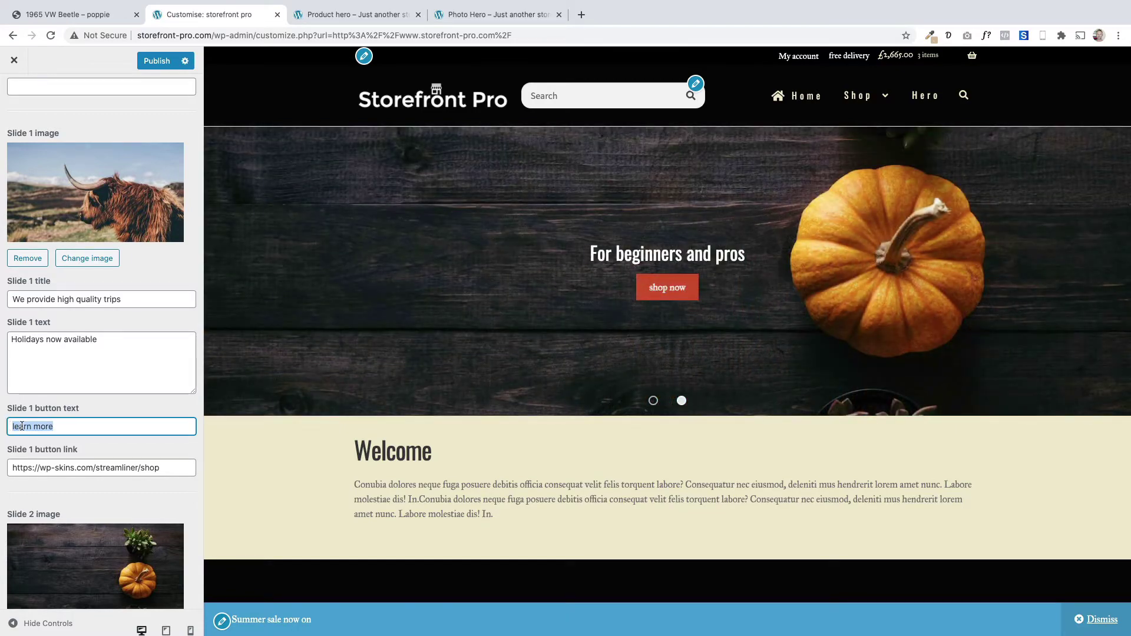
{"action": "type", "text": "Shop"}
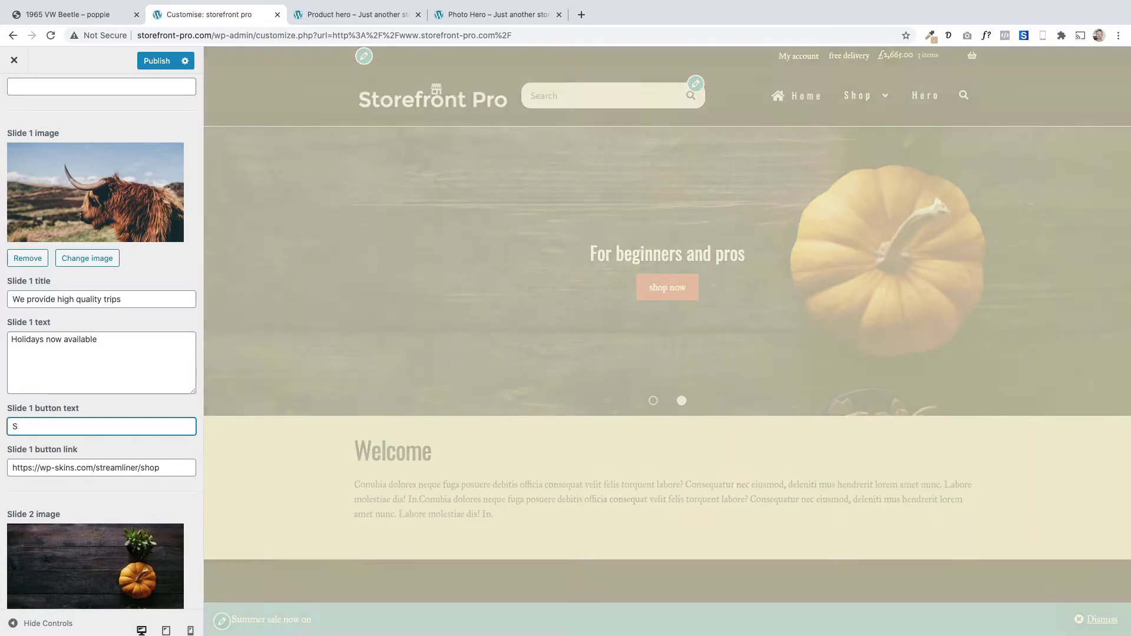
{"action": "scroll", "coordinate": [128, 462], "scroll_direction": "up", "scroll_amount": 5}
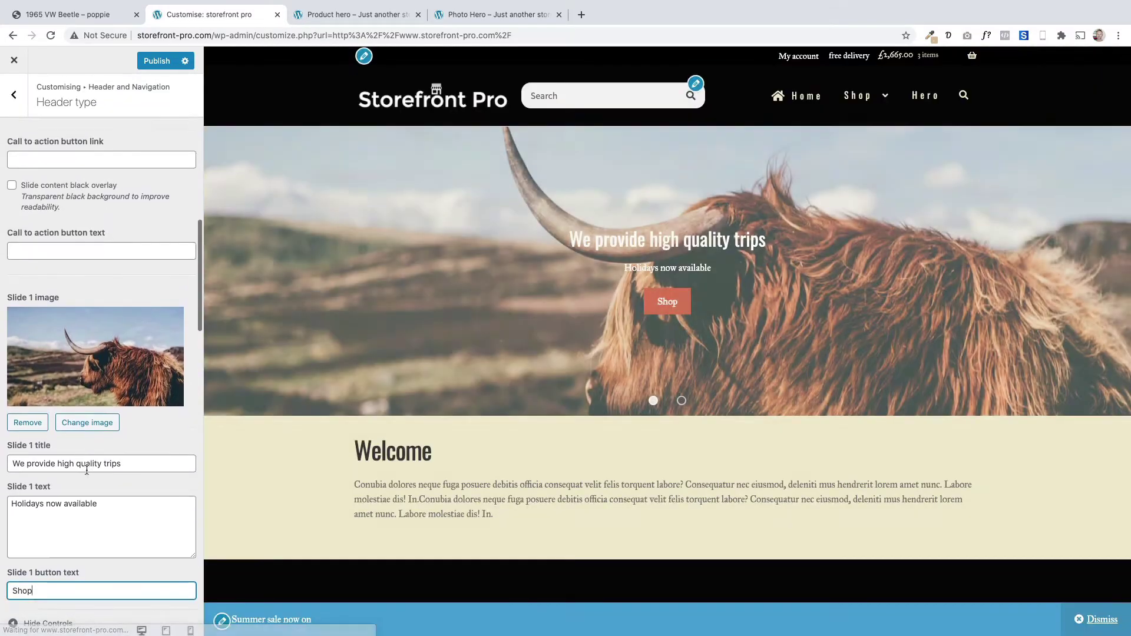
{"action": "scroll", "coordinate": [128, 461], "scroll_direction": "down", "scroll_amount": 6}
{"action": "left_click_drag", "start_coordinate": [161, 448], "coordinate": [2, 449]}
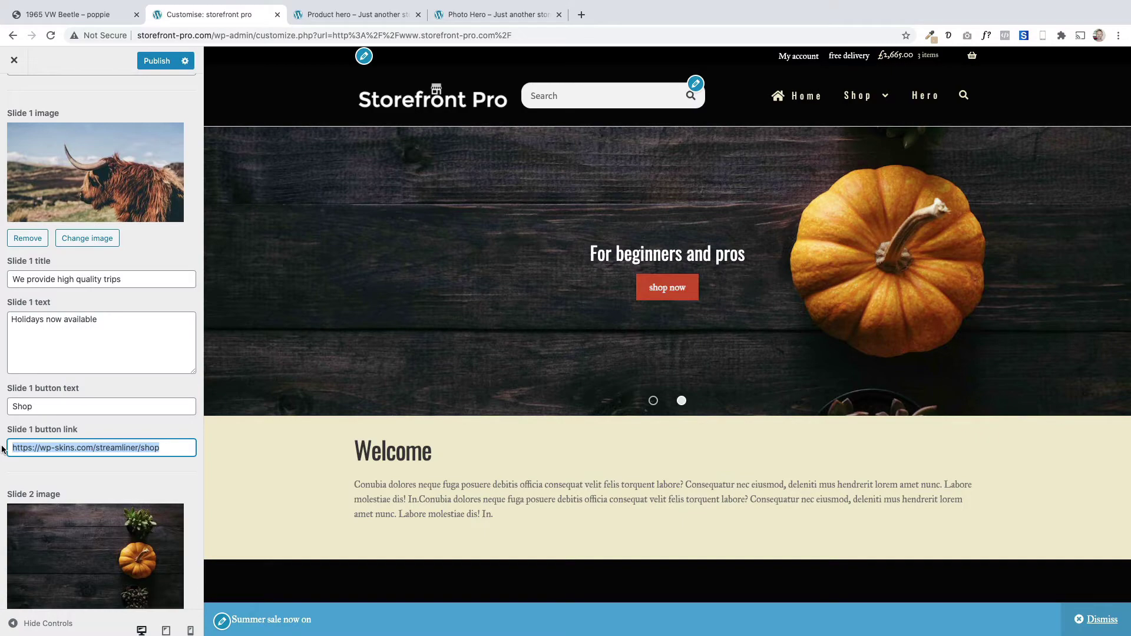
{"action": "left_click", "coordinate": [652, 401]}
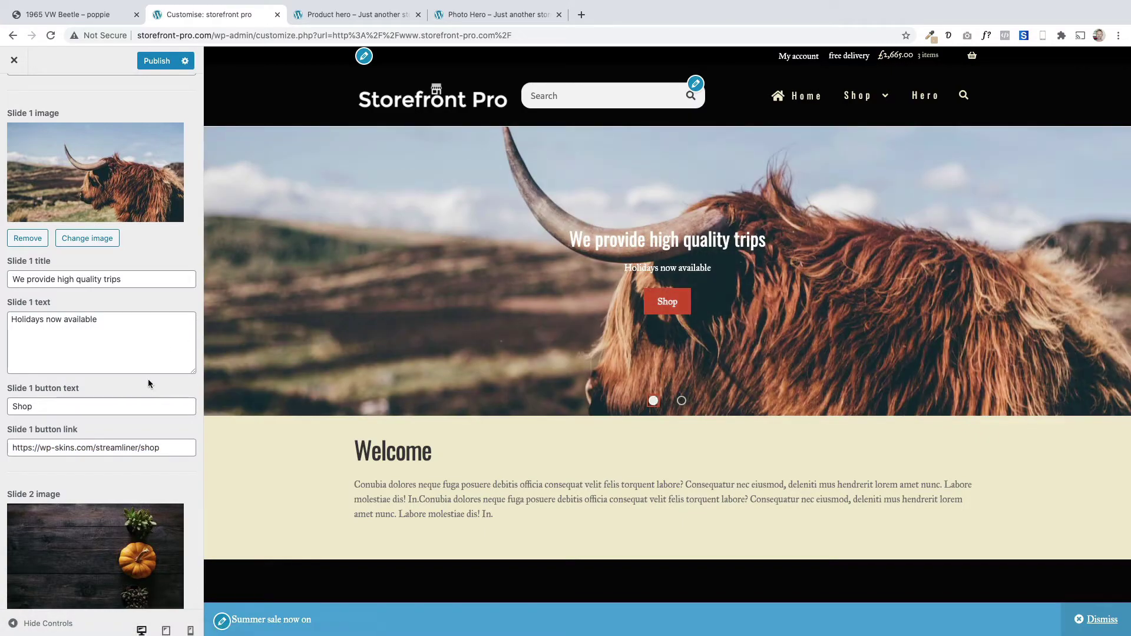
{"action": "scroll", "coordinate": [148, 383], "scroll_direction": "down", "scroll_amount": 4}
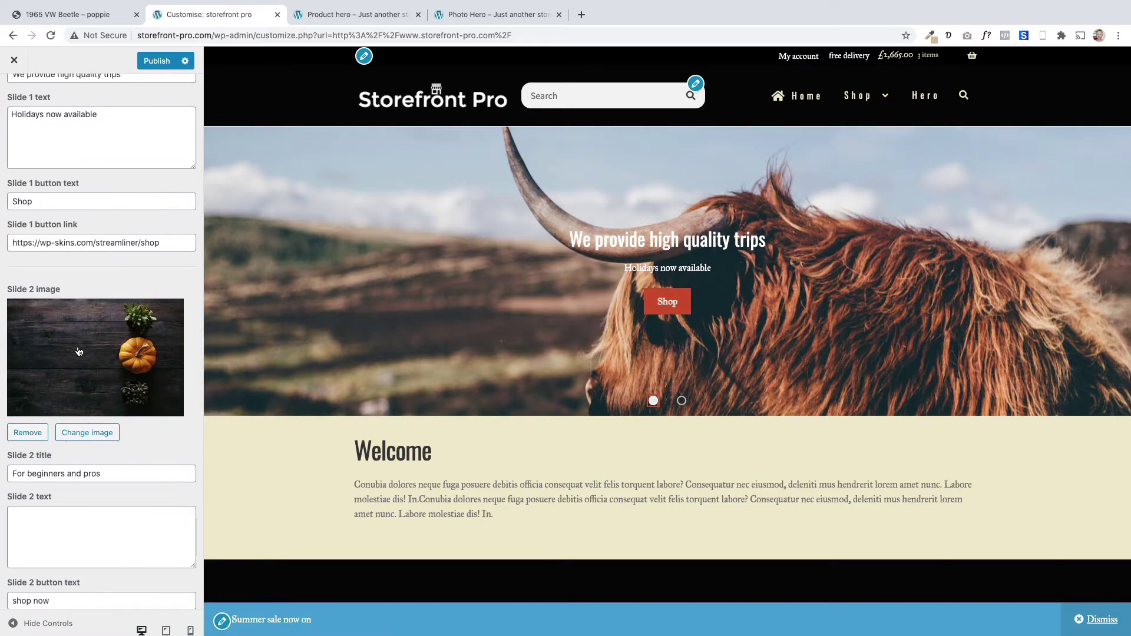
{"action": "scroll", "coordinate": [79, 352], "scroll_direction": "down", "scroll_amount": 8}
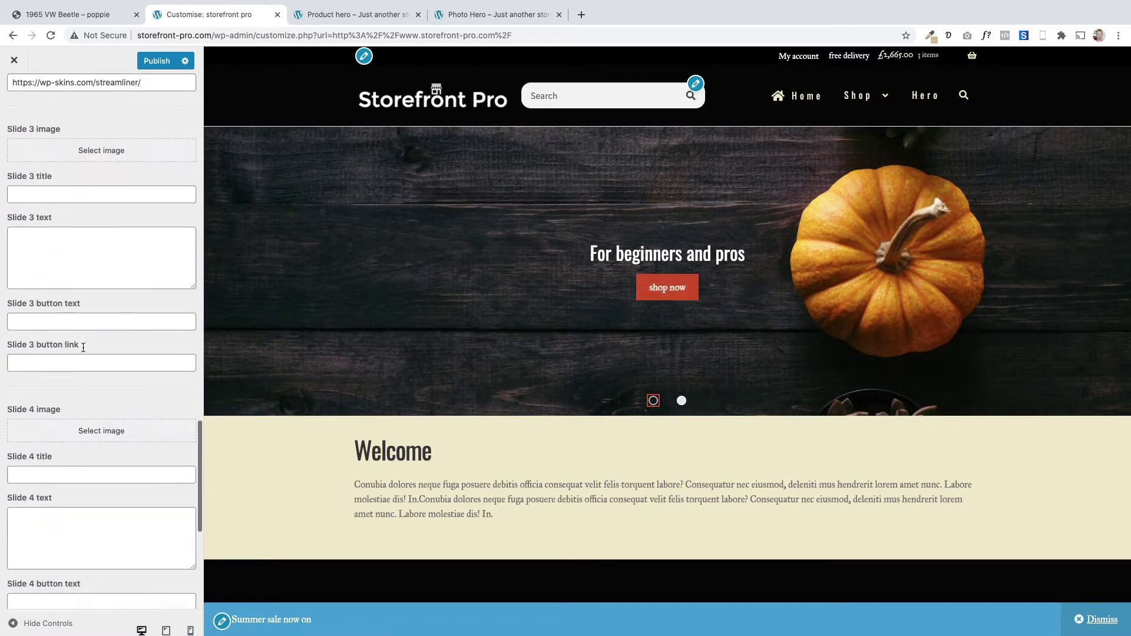
{"action": "scroll", "coordinate": [83, 348], "scroll_direction": "down", "scroll_amount": 7}
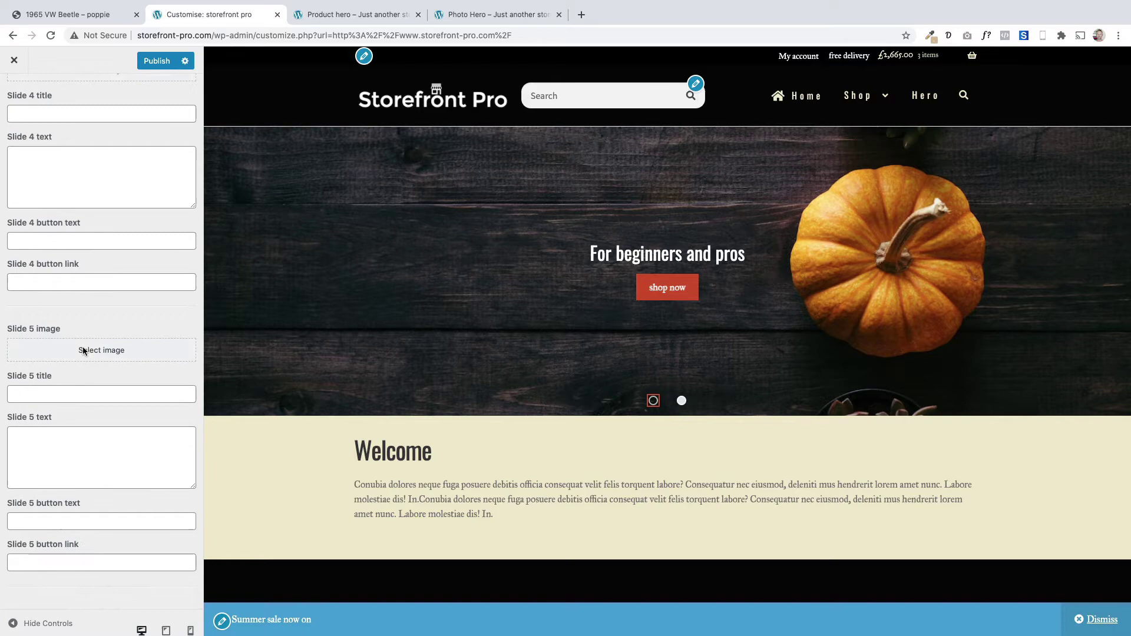
{"action": "scroll", "coordinate": [96, 308], "scroll_direction": "up", "scroll_amount": 7}
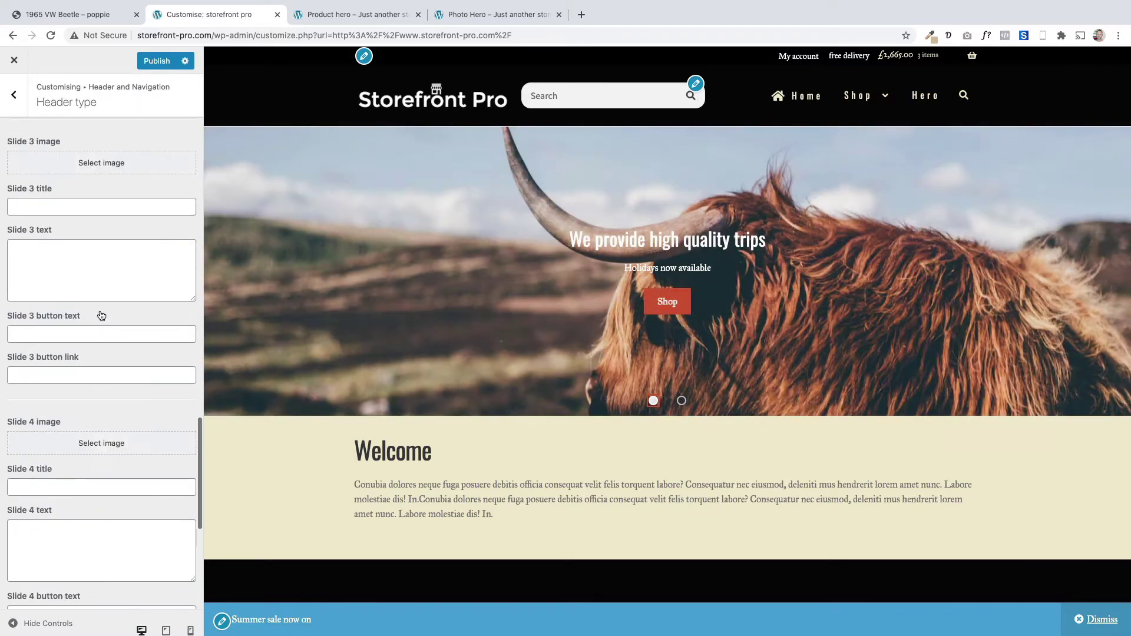
{"action": "scroll", "coordinate": [101, 316], "scroll_direction": "up", "scroll_amount": 15}
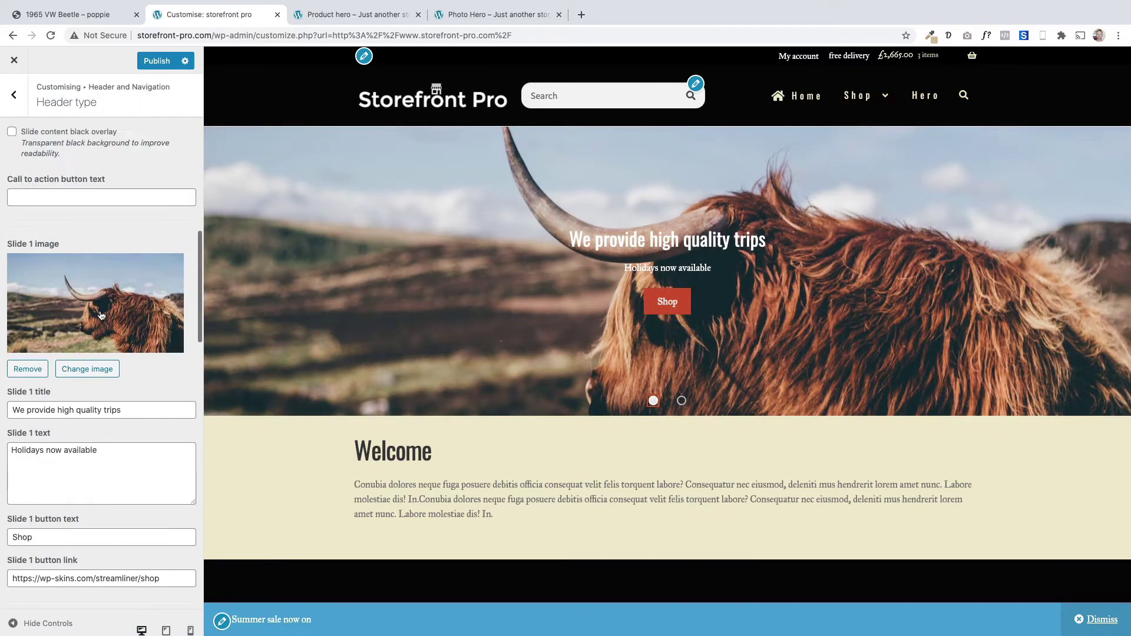
{"action": "scroll", "coordinate": [102, 315], "scroll_direction": "up", "scroll_amount": 3}
{"action": "scroll", "coordinate": [100, 315], "scroll_direction": "up", "scroll_amount": 3}
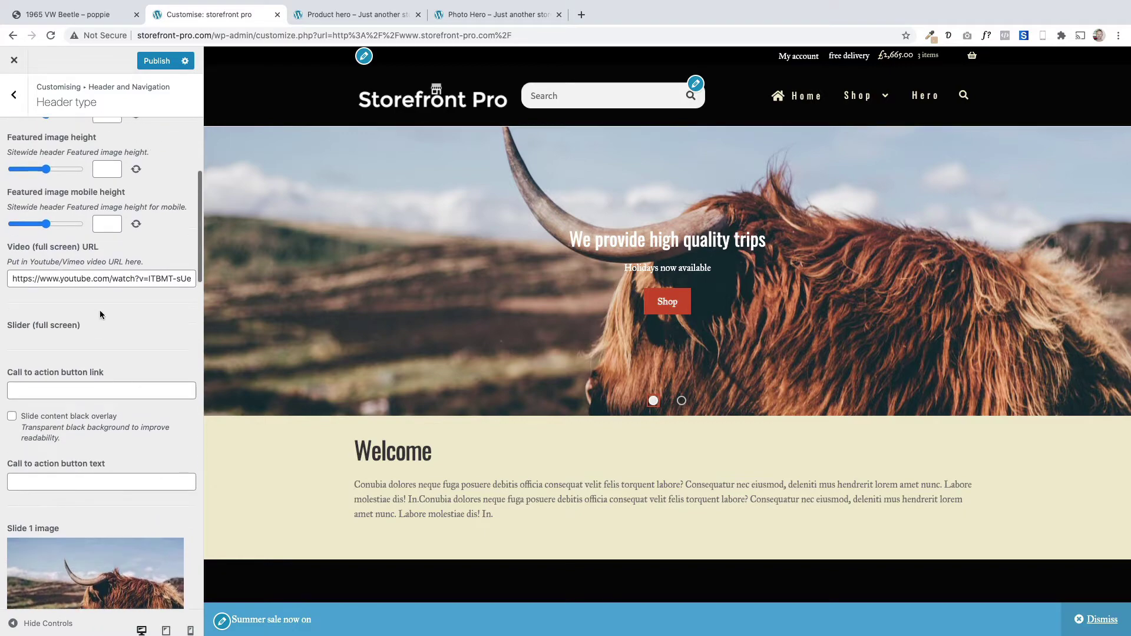
{"action": "scroll", "coordinate": [99, 316], "scroll_direction": "down", "scroll_amount": 4}
{"action": "scroll", "coordinate": [99, 316], "scroll_direction": "down", "scroll_amount": 1}
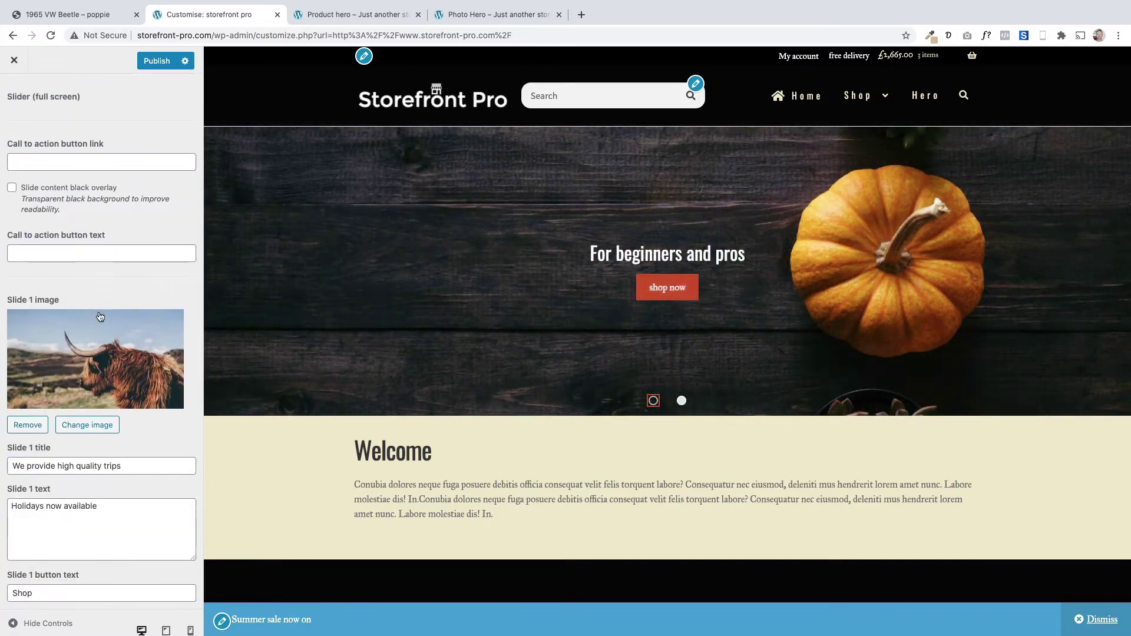
{"action": "scroll", "coordinate": [133, 484], "scroll_direction": "up", "scroll_amount": 10}
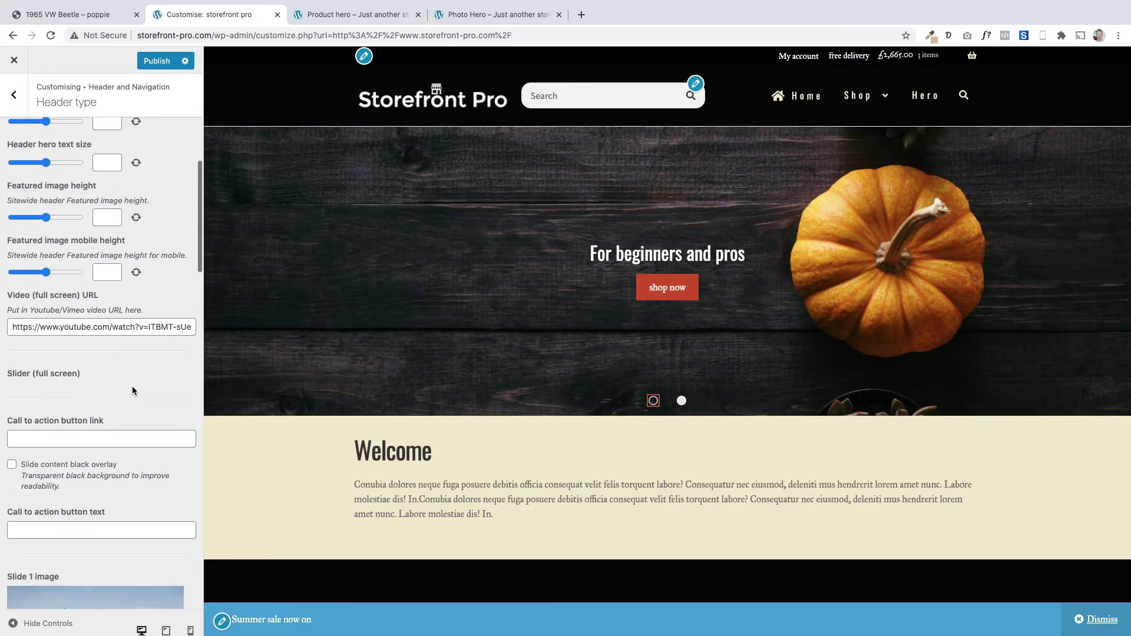
{"action": "scroll", "coordinate": [133, 391], "scroll_direction": "up", "scroll_amount": 4}
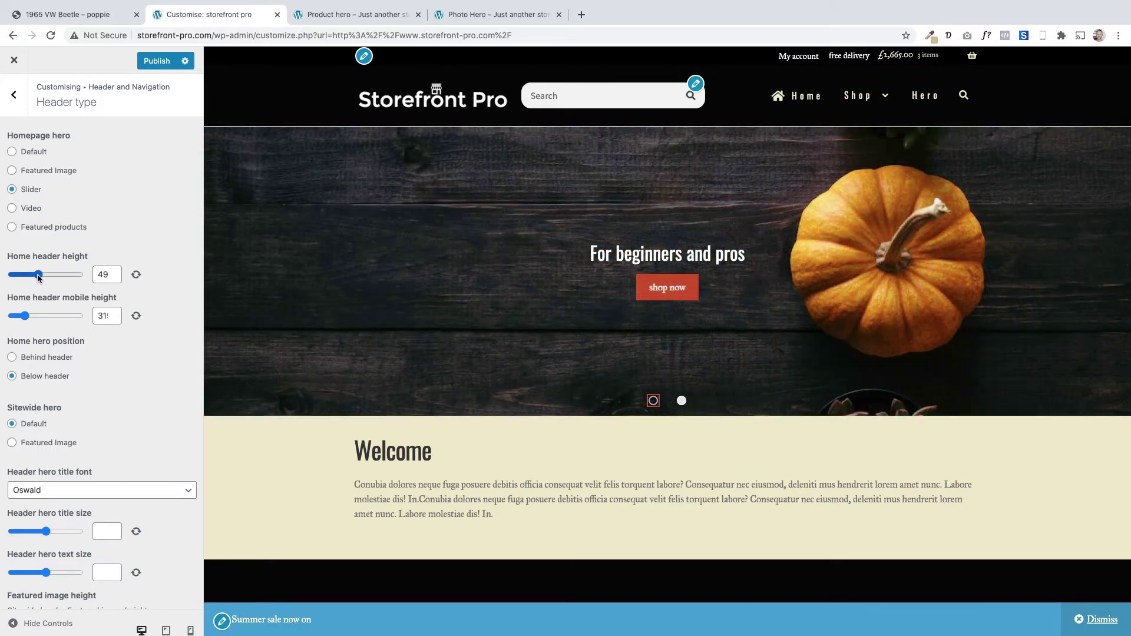
- Adjust and reset the Home header height slider, settling on 43
{"action": "left_click_drag", "start_coordinate": [38, 277], "coordinate": [57, 278]}
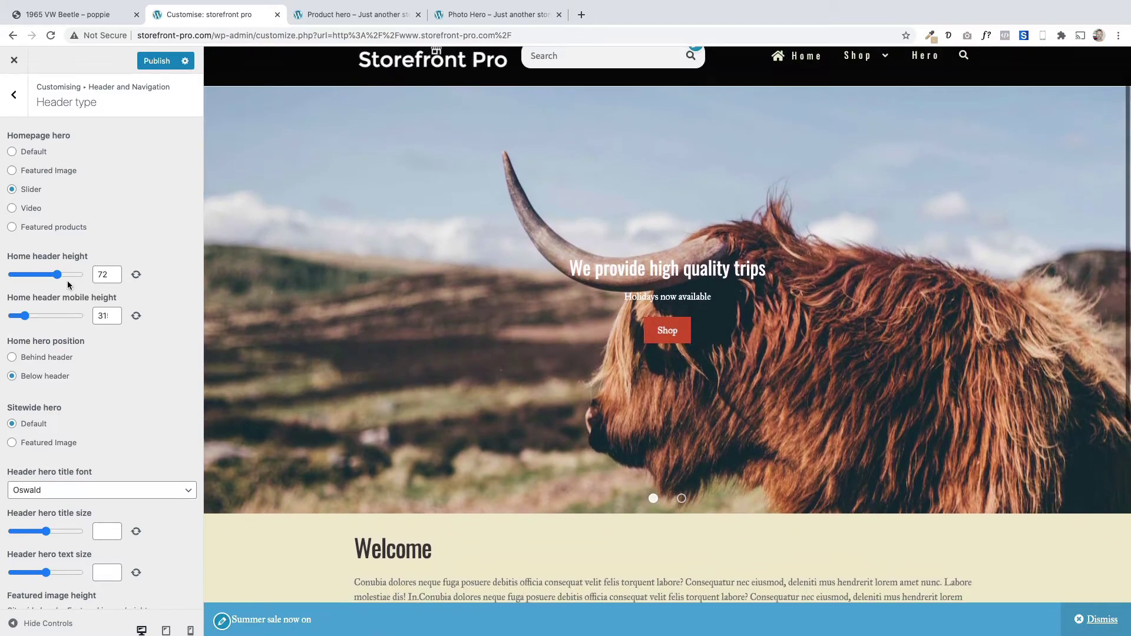
{"action": "mouse_move", "coordinate": [57, 275]}
{"action": "left_mouse_down"}
{"action": "mouse_move", "coordinate": [27, 278]}
{"action": "mouse_move", "coordinate": [58, 278]}
{"action": "left_mouse_up"}
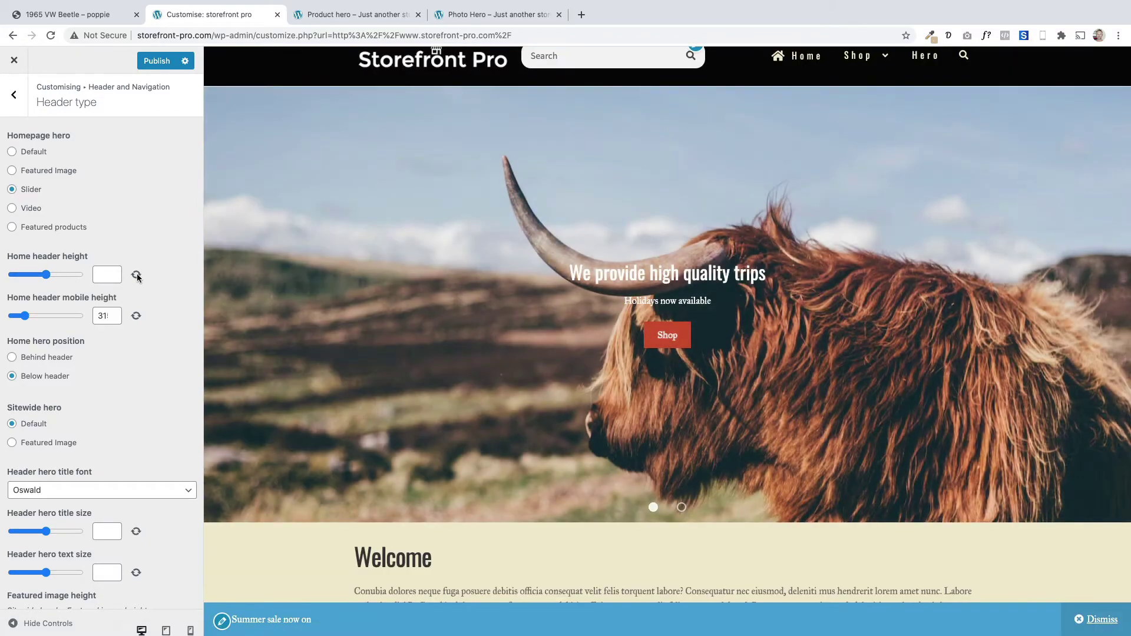
{"action": "left_click", "coordinate": [137, 275]}
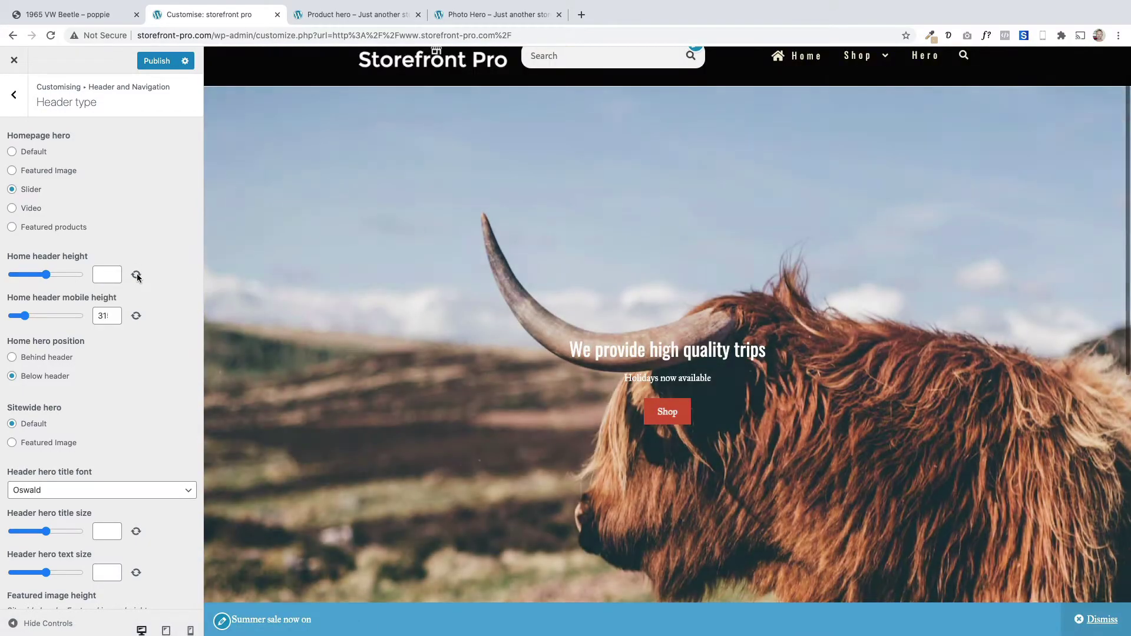
{"action": "left_click_drag", "start_coordinate": [46, 274], "coordinate": [34, 275]}
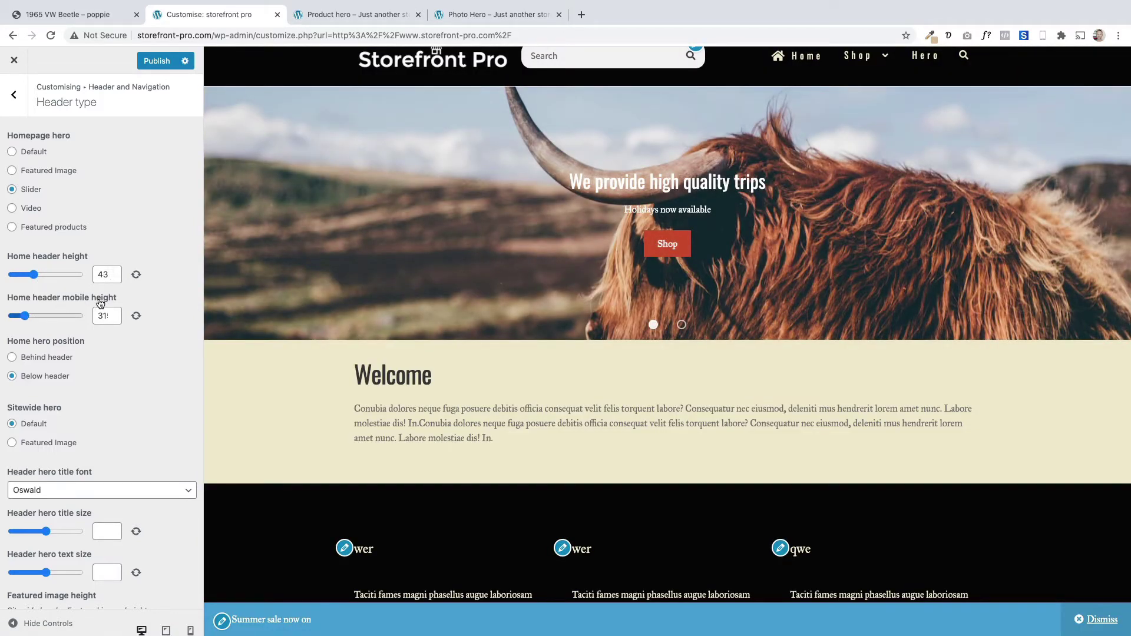
- Set Home header mobile height to 26, checking it in the phone-size preview
{"action": "left_click_drag", "start_coordinate": [26, 319], "coordinate": [31, 318]}
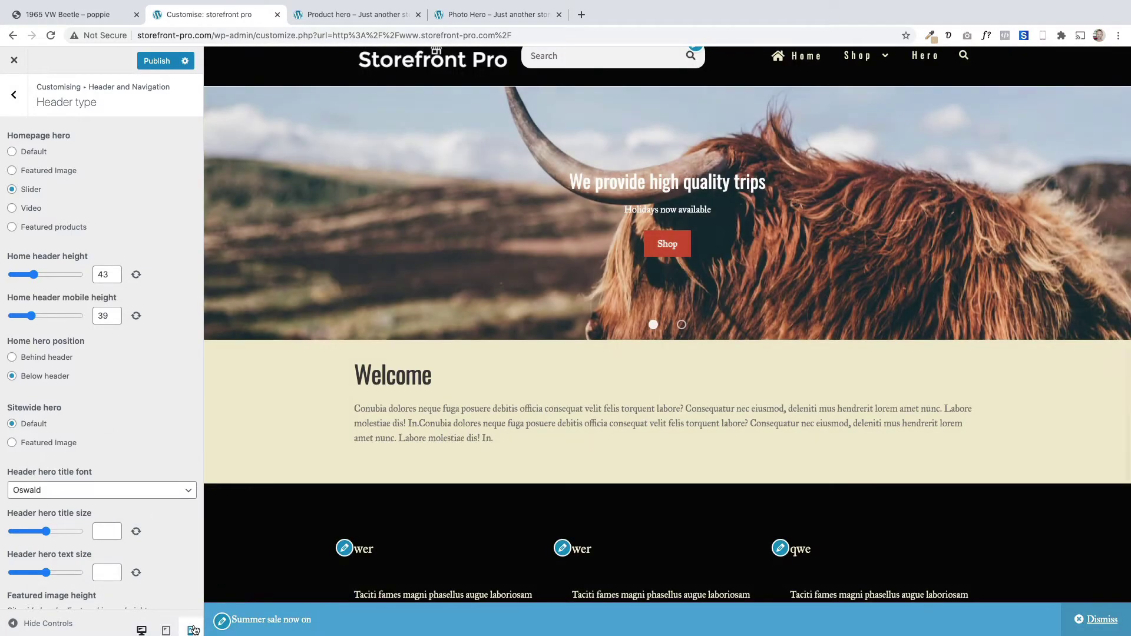
{"action": "left_click", "coordinate": [190, 630]}
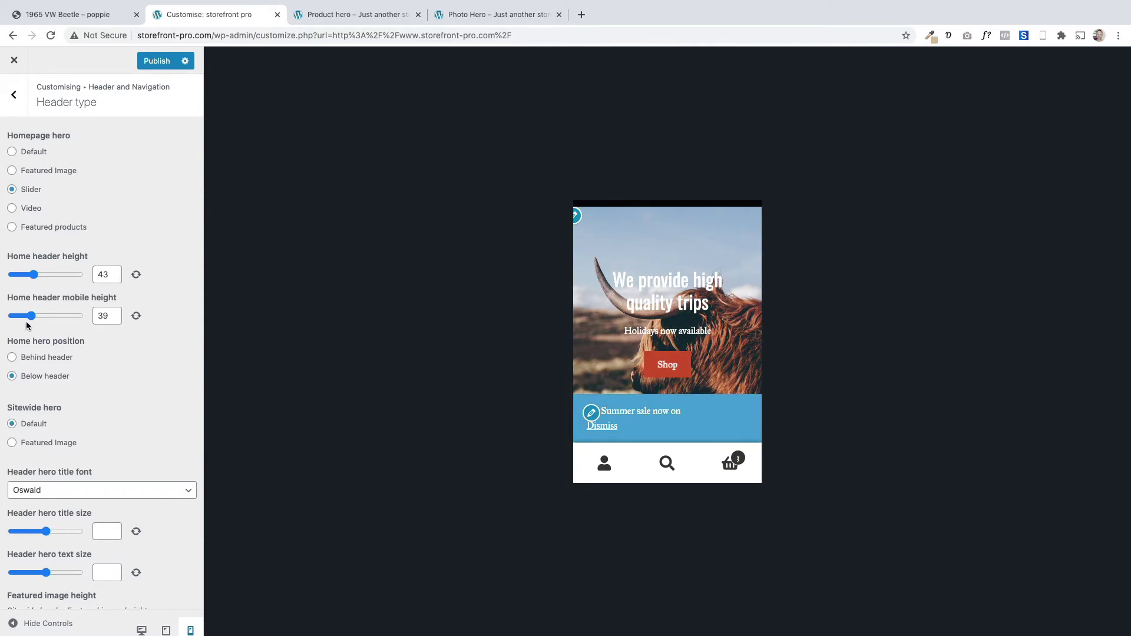
{"action": "left_click_drag", "start_coordinate": [29, 318], "coordinate": [21, 319]}
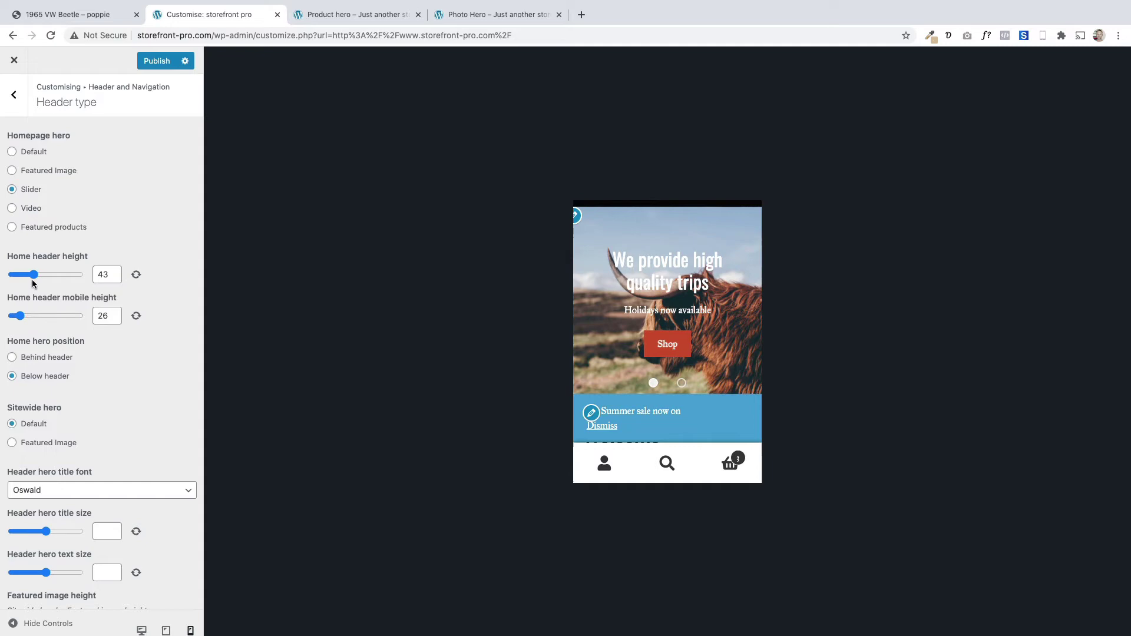
- Back in desktop preview, raise Home header height to 75 and mobile height to 51
{"action": "left_click", "coordinate": [141, 629]}
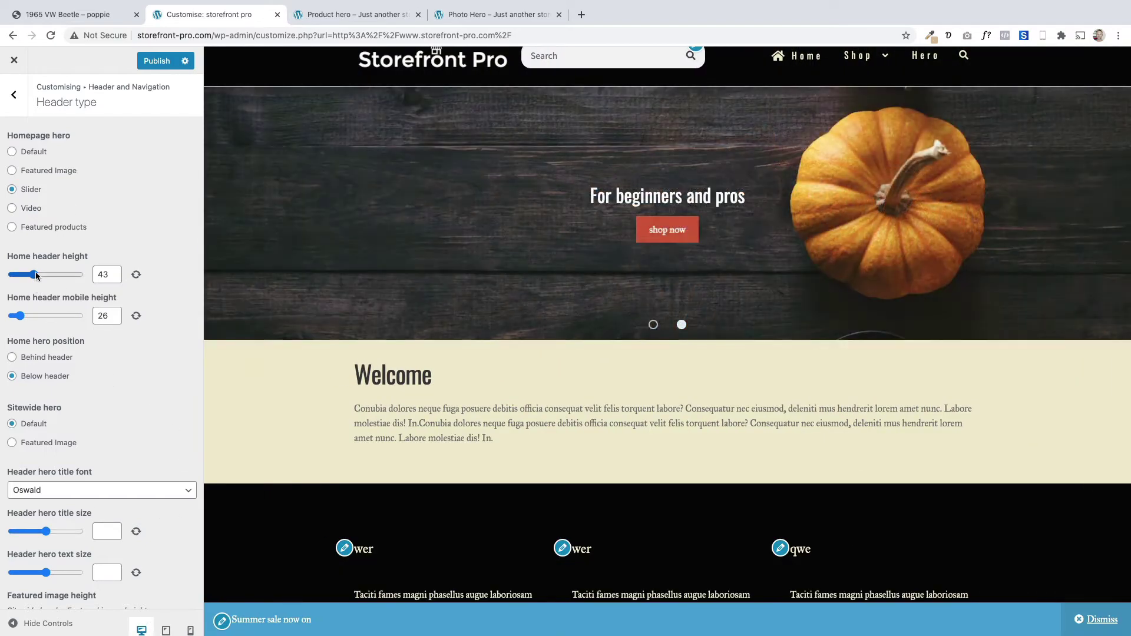
{"action": "left_click_drag", "start_coordinate": [35, 275], "coordinate": [61, 278]}
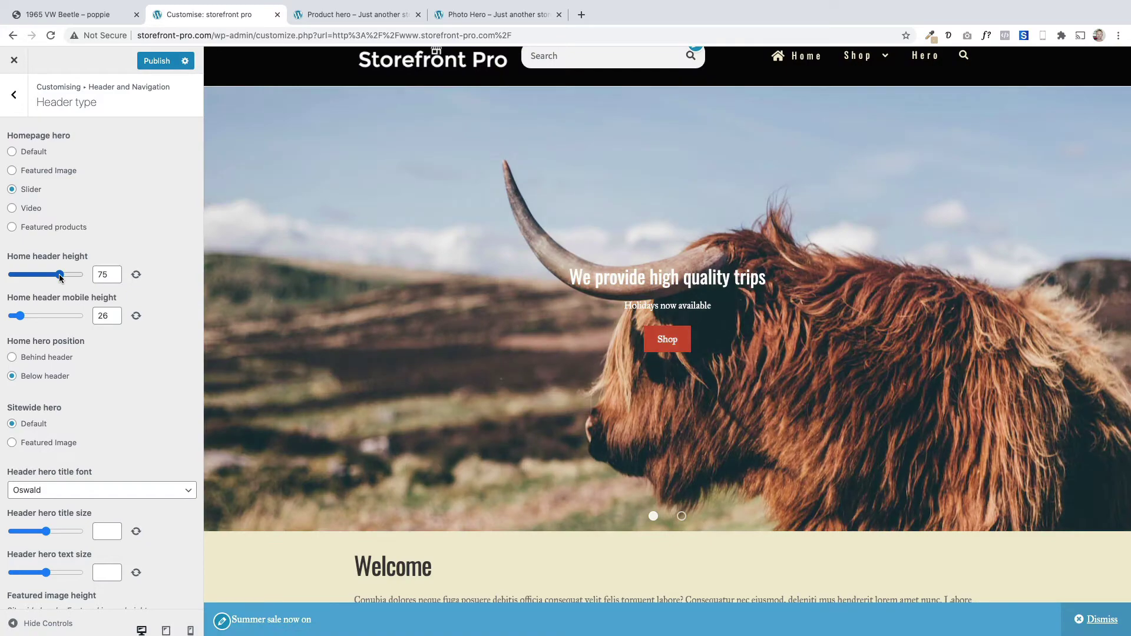
{"action": "left_click_drag", "start_coordinate": [19, 316], "coordinate": [41, 317]}
- Set the Home hero position to Behind header
{"action": "scroll", "coordinate": [316, 312], "scroll_direction": "up", "scroll_amount": 2}
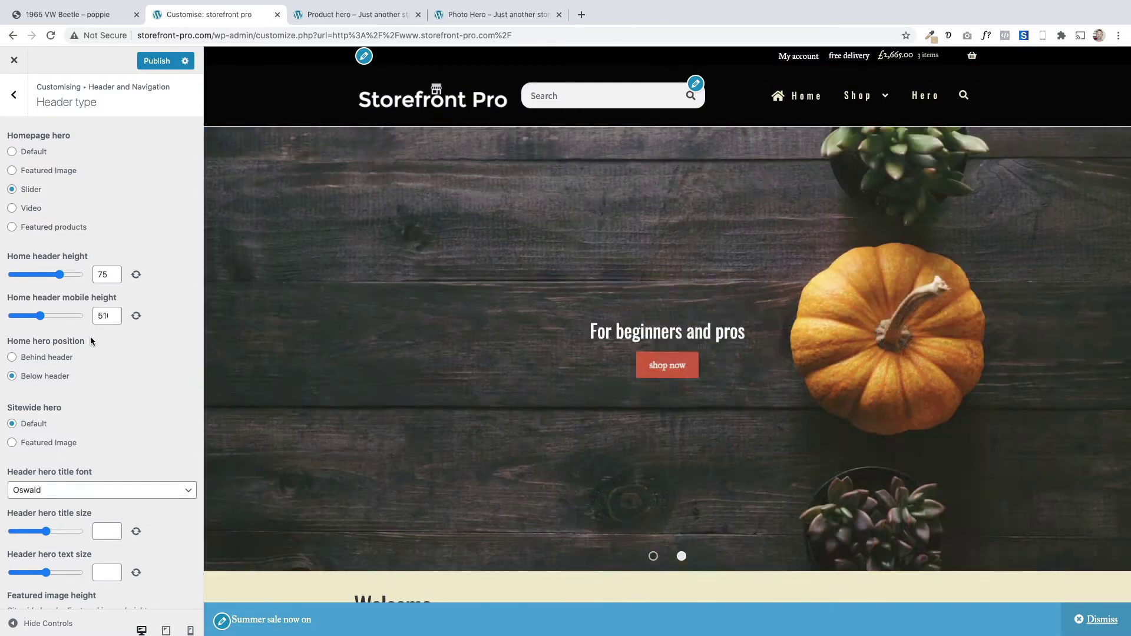
{"action": "left_click_drag", "start_coordinate": [88, 341], "coordinate": [25, 339]}
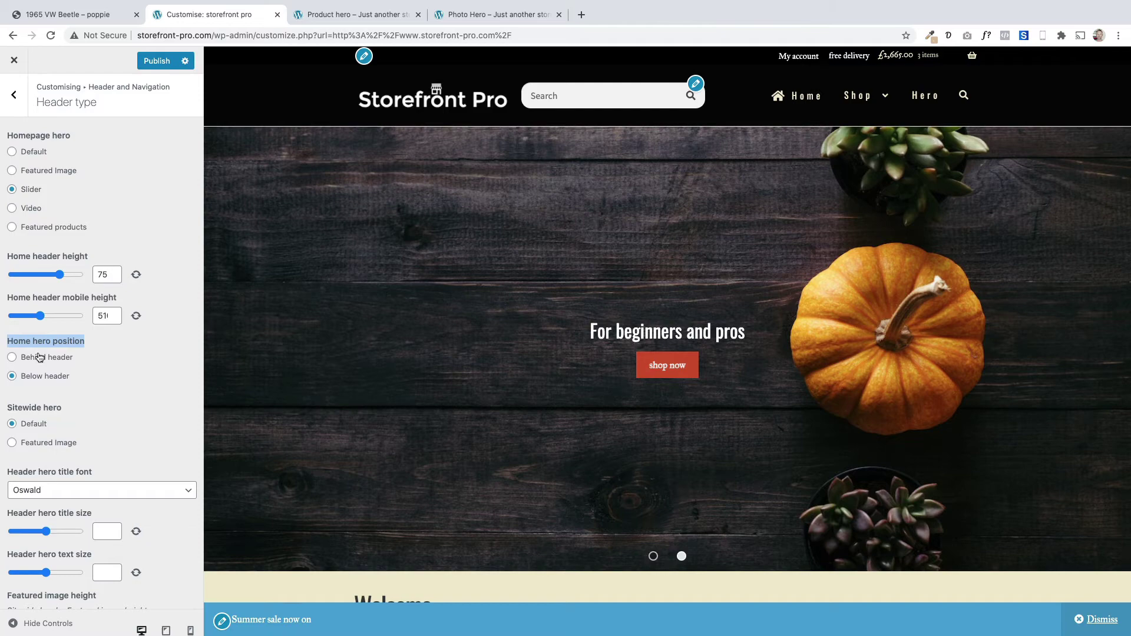
{"action": "left_click", "coordinate": [13, 358]}
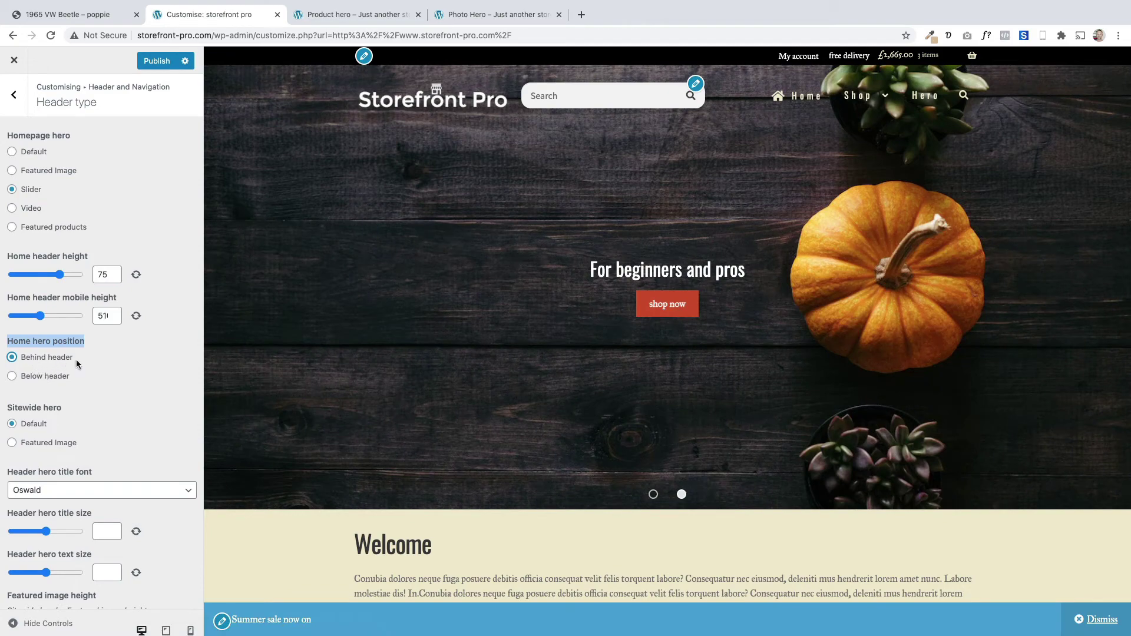
{"action": "left_click_drag", "start_coordinate": [77, 364], "coordinate": [22, 362]}
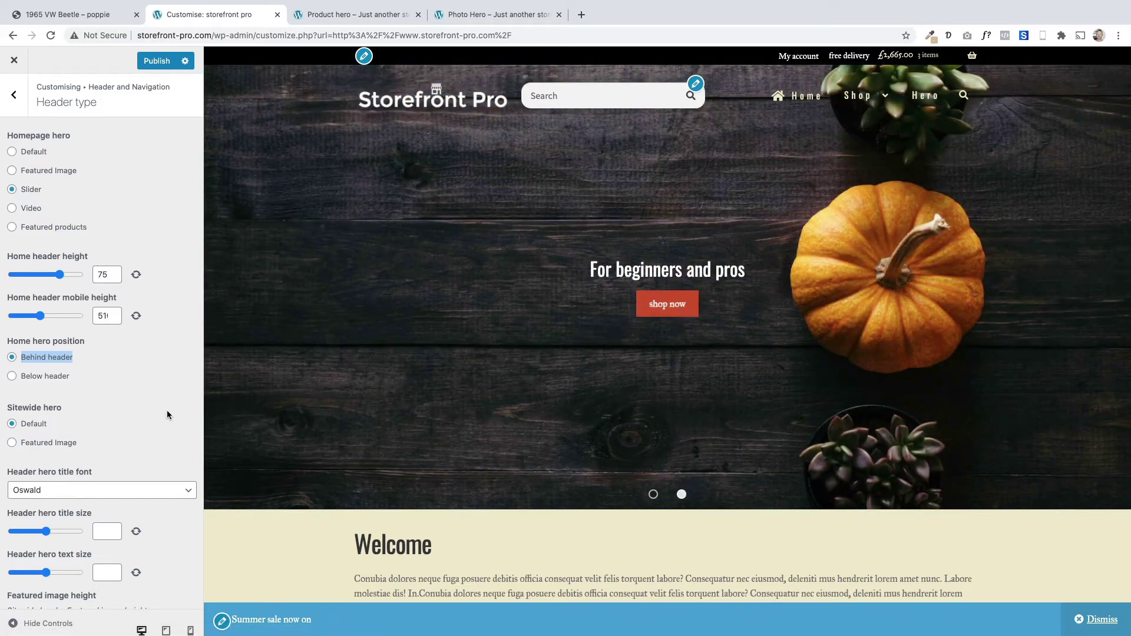
- Make Lobster the hero title font and adjust the hero title and subtitle sizes
{"action": "scroll", "coordinate": [165, 415], "scroll_direction": "down", "scroll_amount": 3}
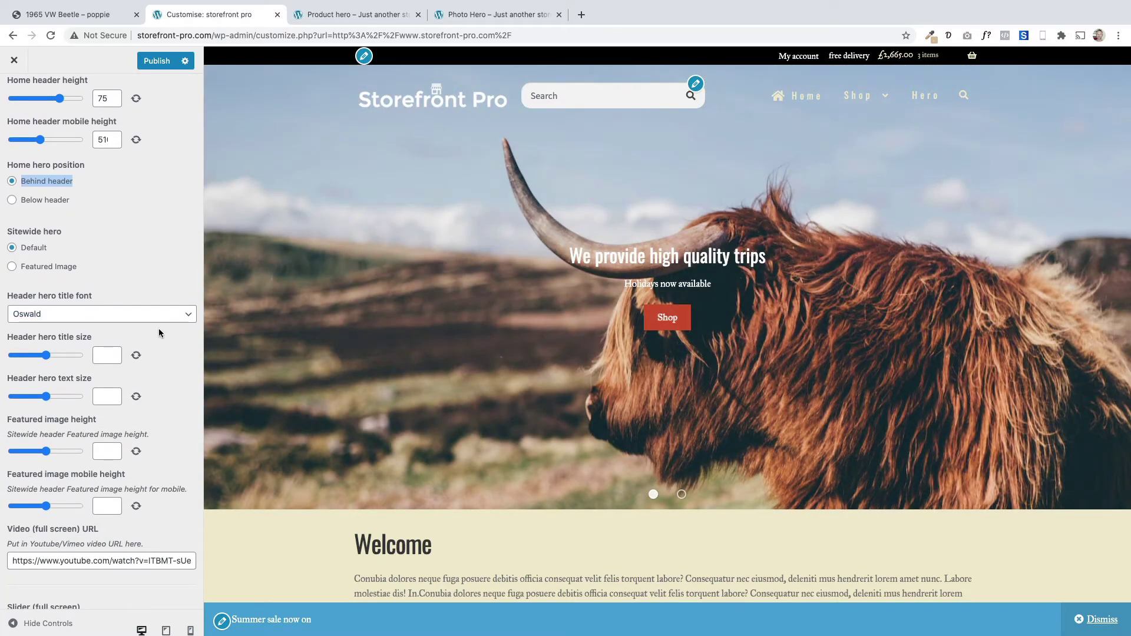
{"action": "scroll", "coordinate": [159, 331], "scroll_direction": "down", "scroll_amount": 2}
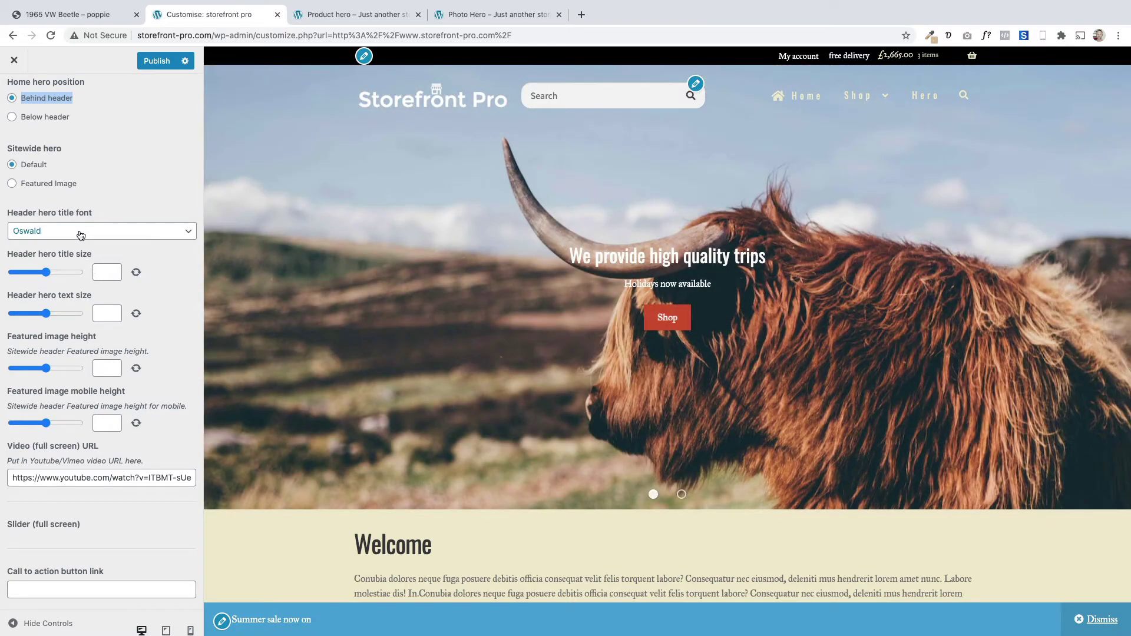
{"action": "left_click", "coordinate": [80, 235]}
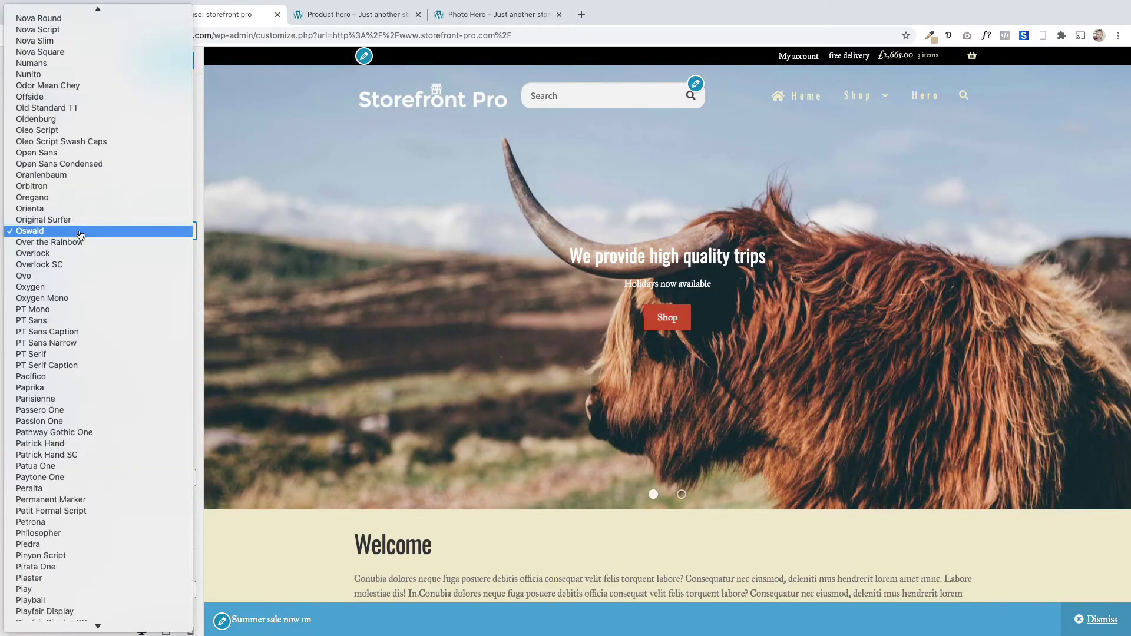
{"action": "scroll", "coordinate": [80, 235], "scroll_direction": "up", "scroll_amount": 10}
{"action": "left_click", "coordinate": [81, 235]}
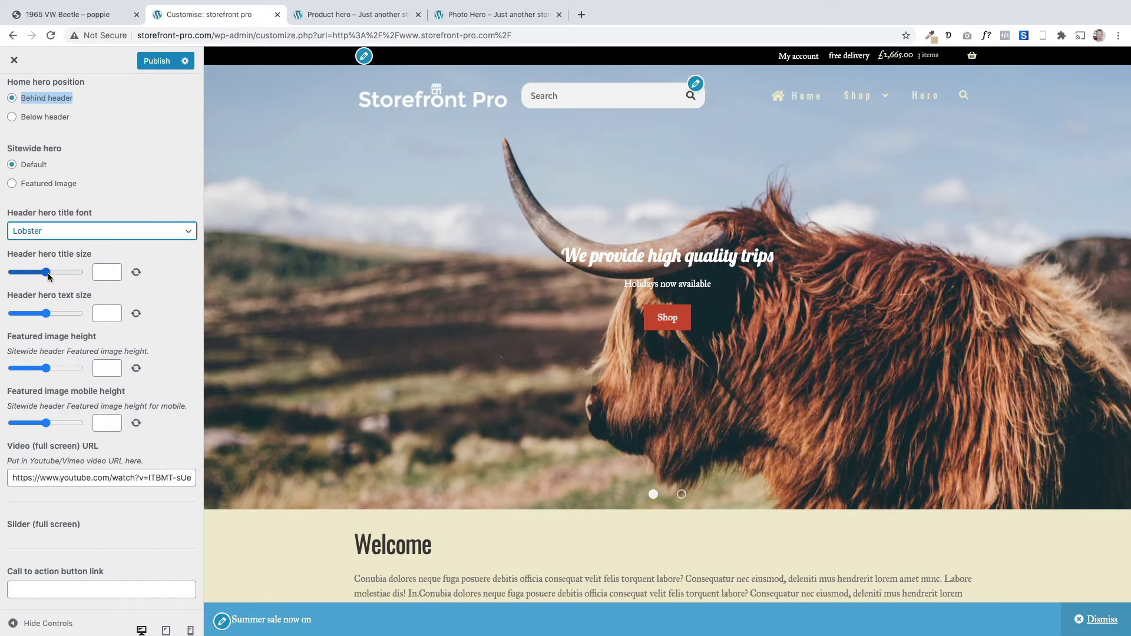
{"action": "mouse_move", "coordinate": [49, 275]}
{"action": "left_mouse_down"}
{"action": "mouse_move", "coordinate": [60, 275]}
{"action": "mouse_move", "coordinate": [43, 275]}
{"action": "left_mouse_up"}
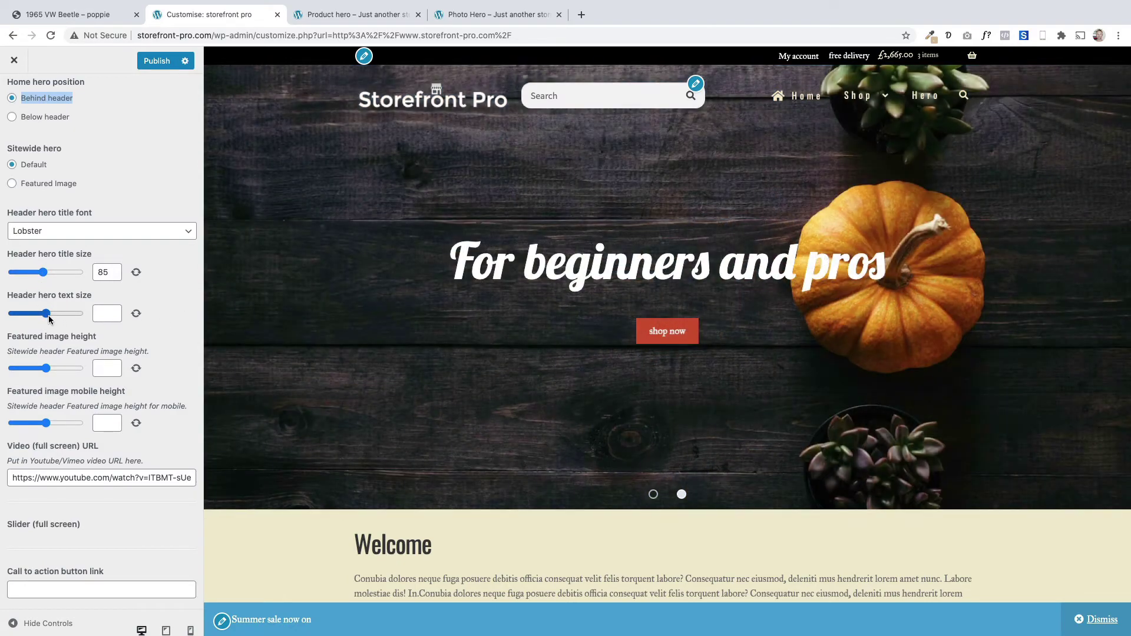
{"action": "left_click_drag", "start_coordinate": [49, 319], "coordinate": [25, 317]}
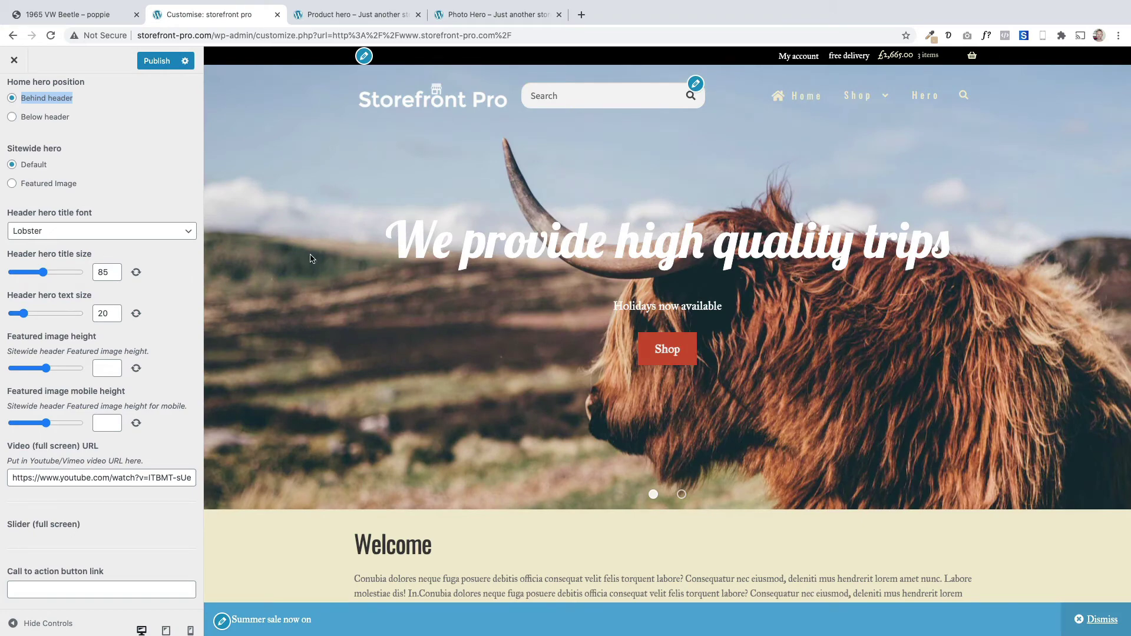
- Switch the Homepage hero from Slider to Video
{"action": "scroll", "coordinate": [86, 285], "scroll_direction": "up", "scroll_amount": 5}
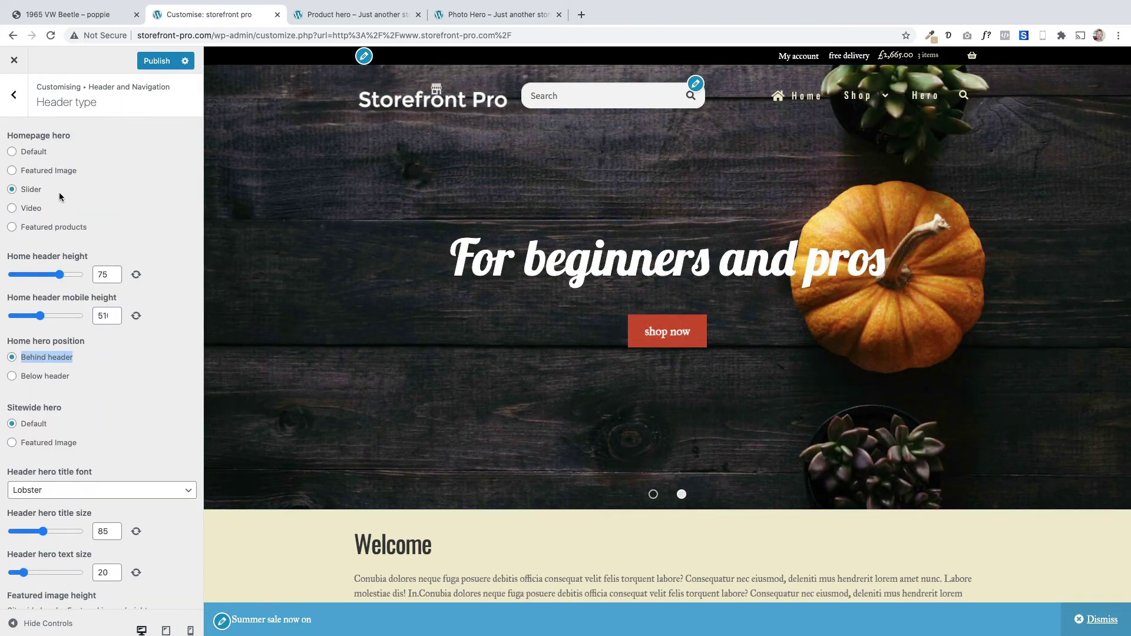
{"action": "left_click_drag", "start_coordinate": [60, 197], "coordinate": [24, 195]}
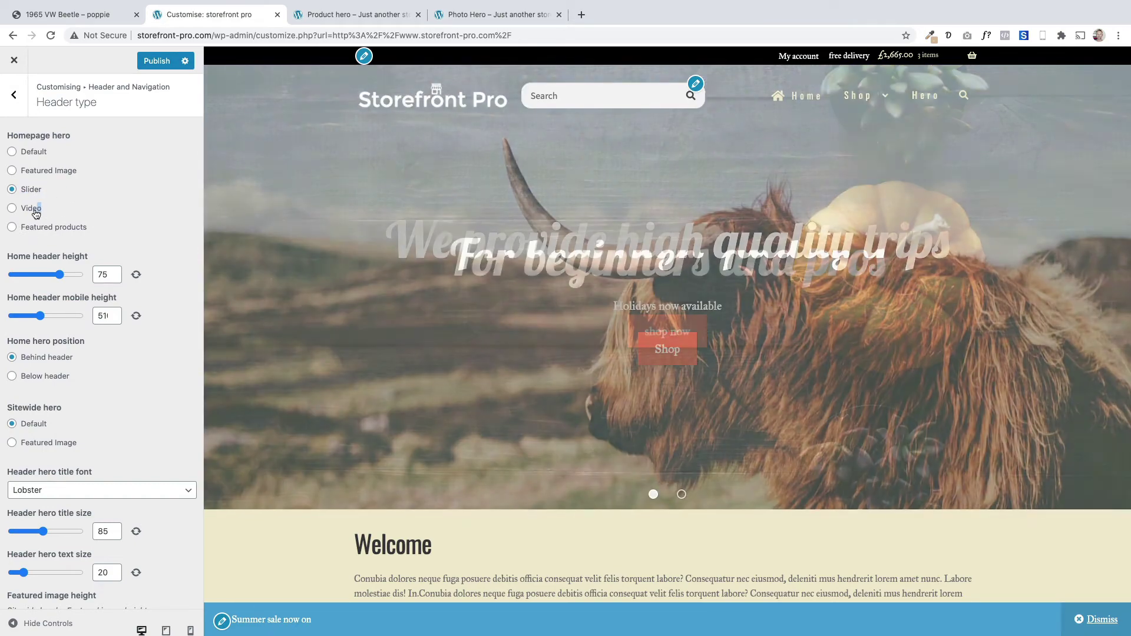
{"action": "left_click_drag", "start_coordinate": [46, 211], "coordinate": [24, 213]}
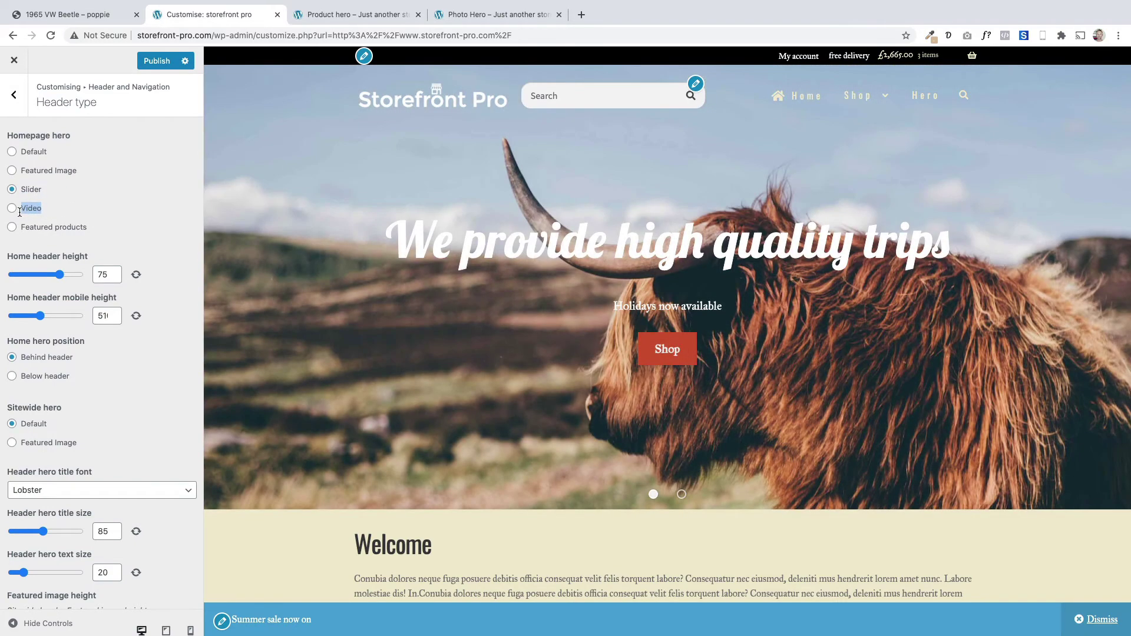
{"action": "left_click", "coordinate": [12, 209]}
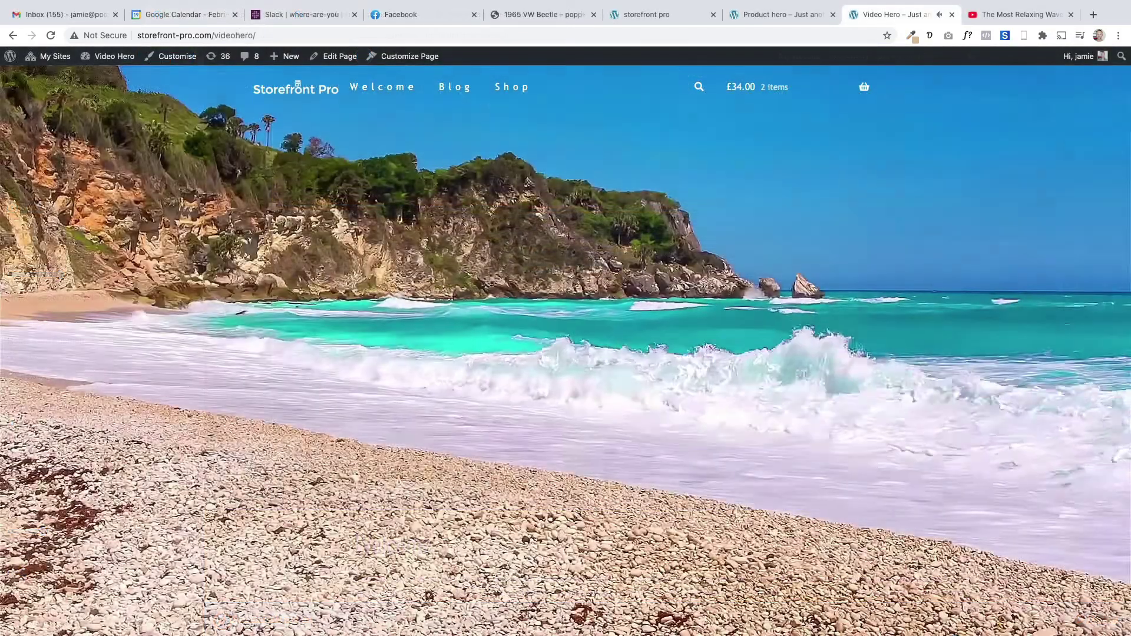
{"action": "scroll", "coordinate": [297, 84], "scroll_direction": "down", "scroll_amount": 5}
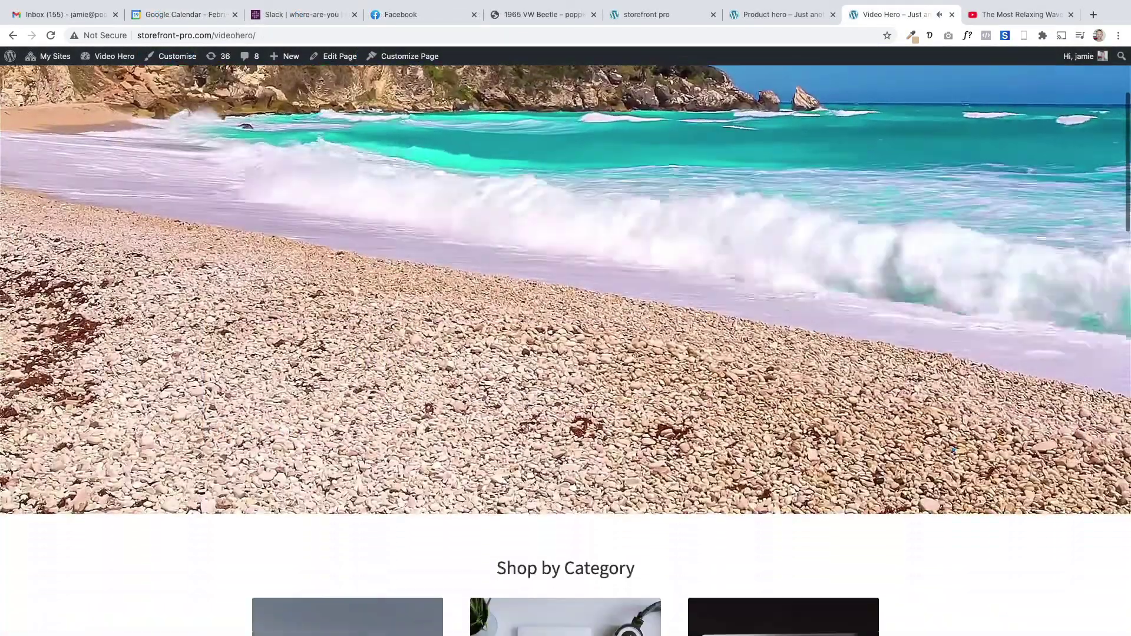
{"action": "scroll", "coordinate": [565, 350], "scroll_direction": "down", "scroll_amount": 12}
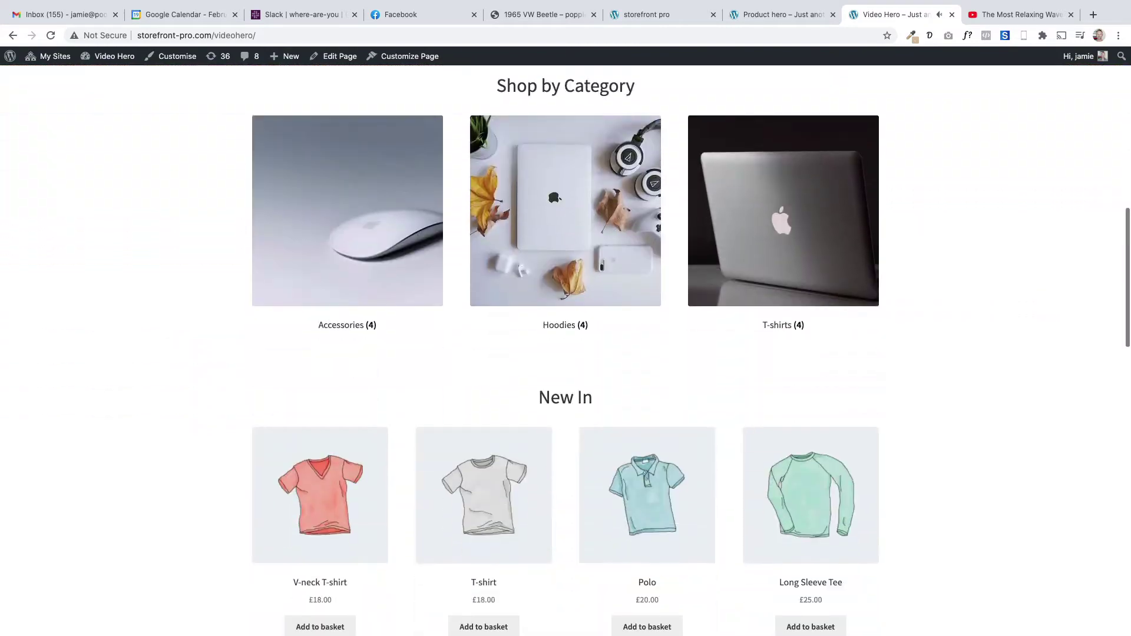
{"action": "scroll", "coordinate": [565, 349], "scroll_direction": "down", "scroll_amount": 10}
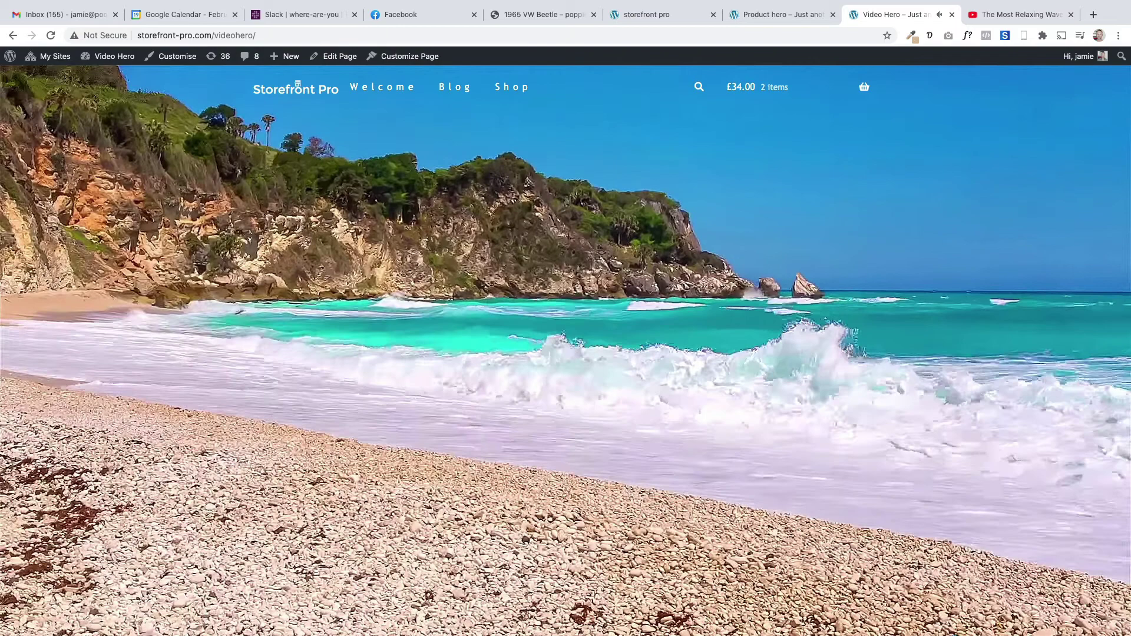
{"action": "scroll", "coordinate": [566, 350], "scroll_direction": "down", "scroll_amount": 7}
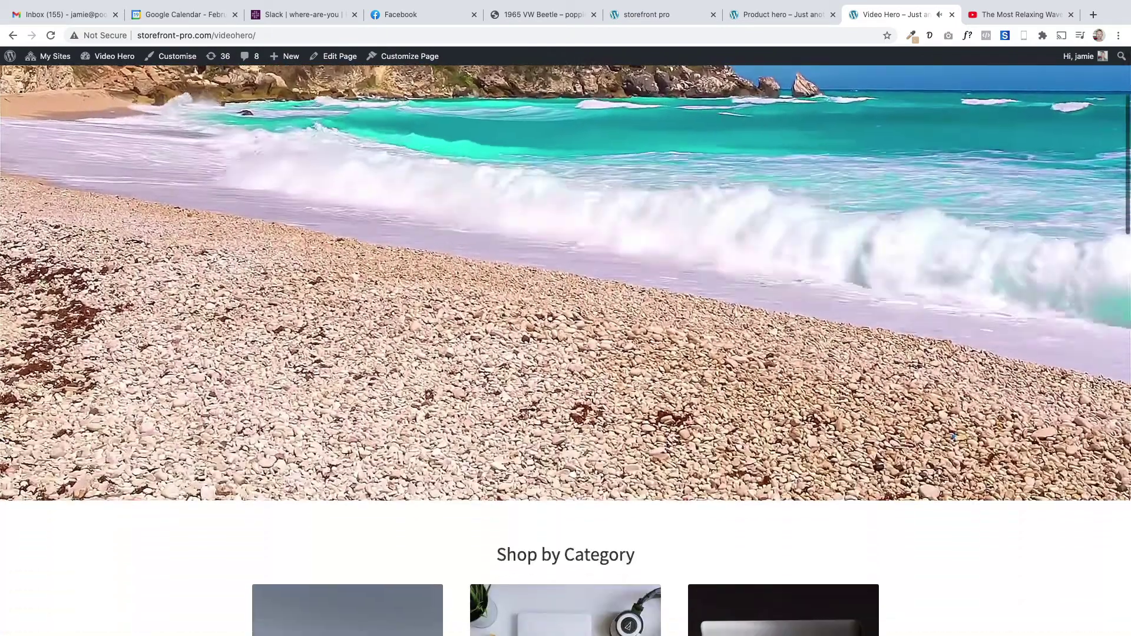
{"action": "scroll", "coordinate": [566, 350], "scroll_direction": "down", "scroll_amount": 10}
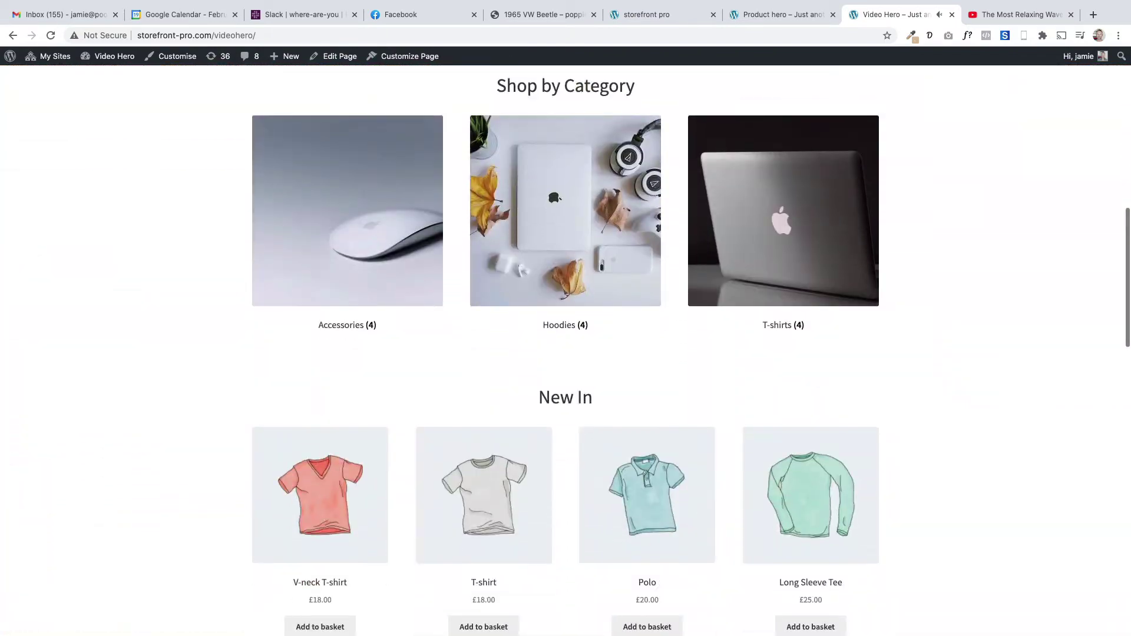
{"action": "scroll", "coordinate": [566, 350], "scroll_direction": "down", "scroll_amount": 5}
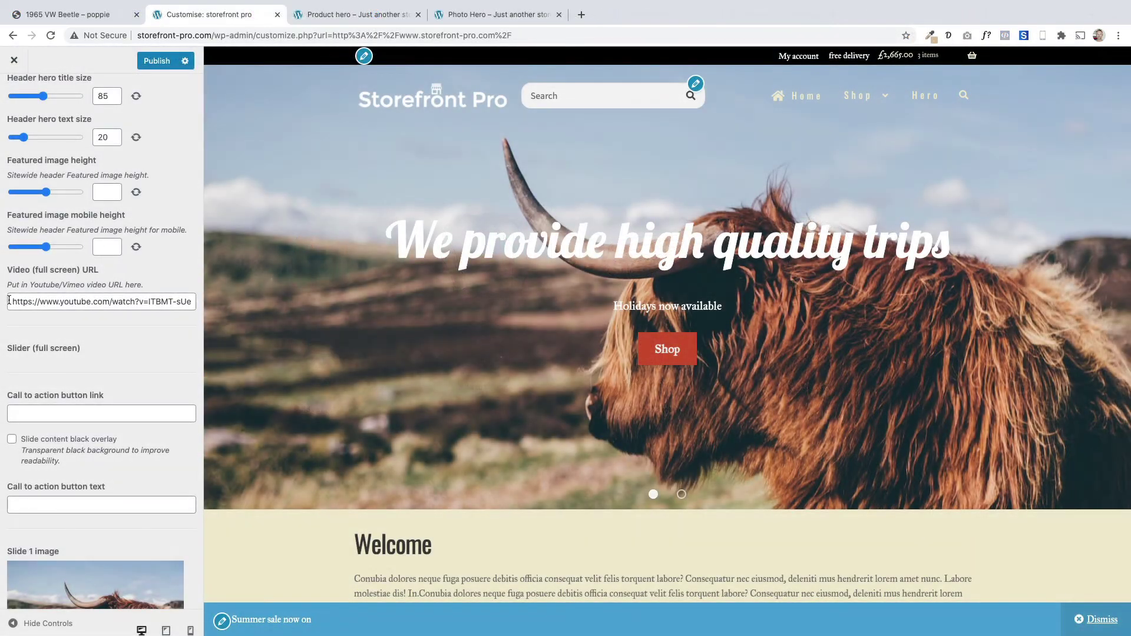
- Reduce the hero title size from 85 to 35
{"action": "left_click_drag", "start_coordinate": [9, 300], "coordinate": [191, 302]}
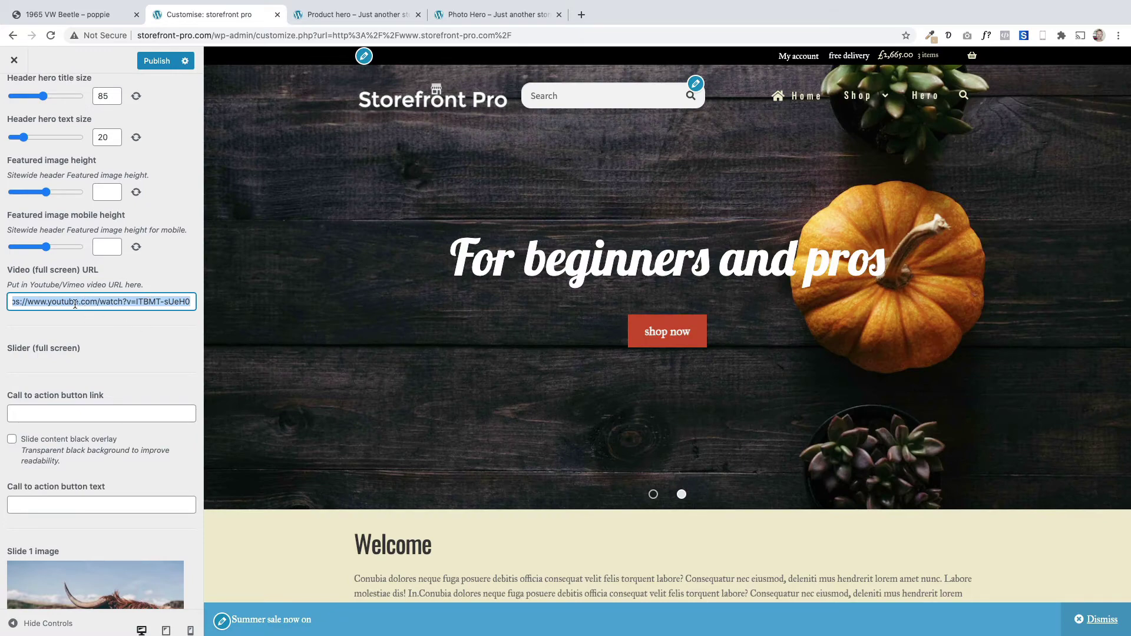
{"action": "scroll", "coordinate": [167, 282], "scroll_direction": "up", "scroll_amount": 6}
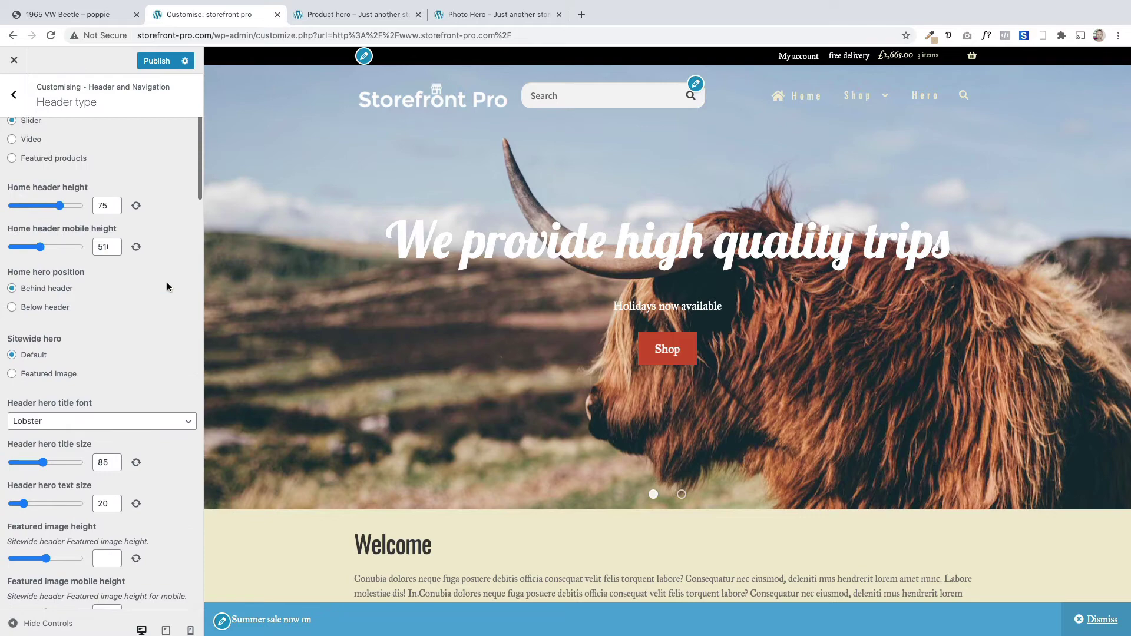
{"action": "scroll", "coordinate": [168, 281], "scroll_direction": "up", "scroll_amount": 2}
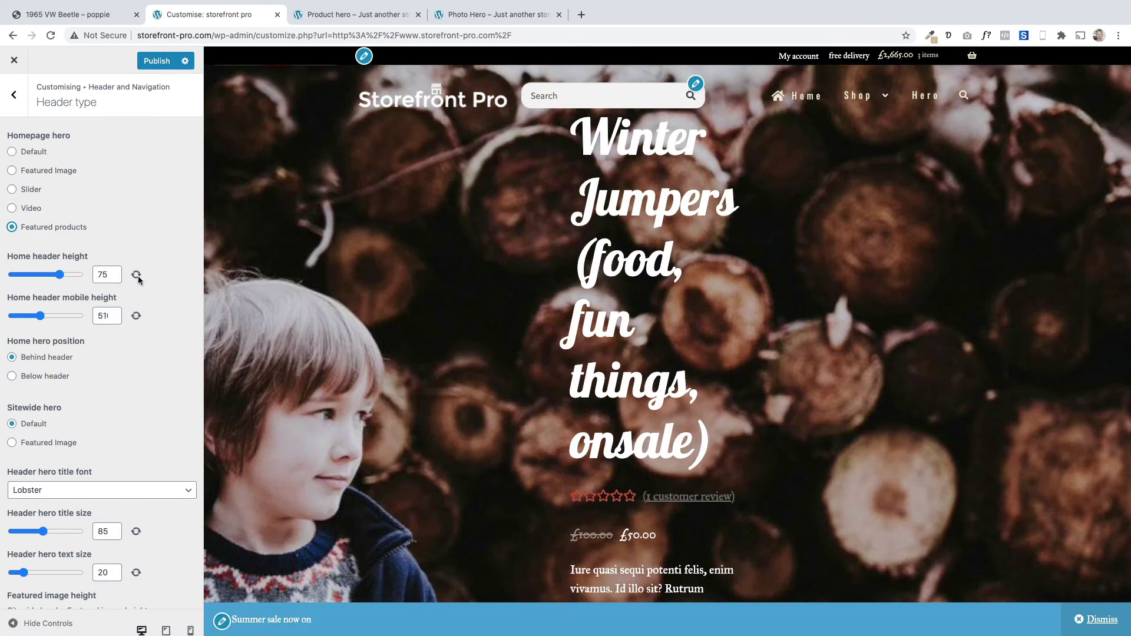
{"action": "scroll", "coordinate": [80, 242], "scroll_direction": "down", "scroll_amount": 6}
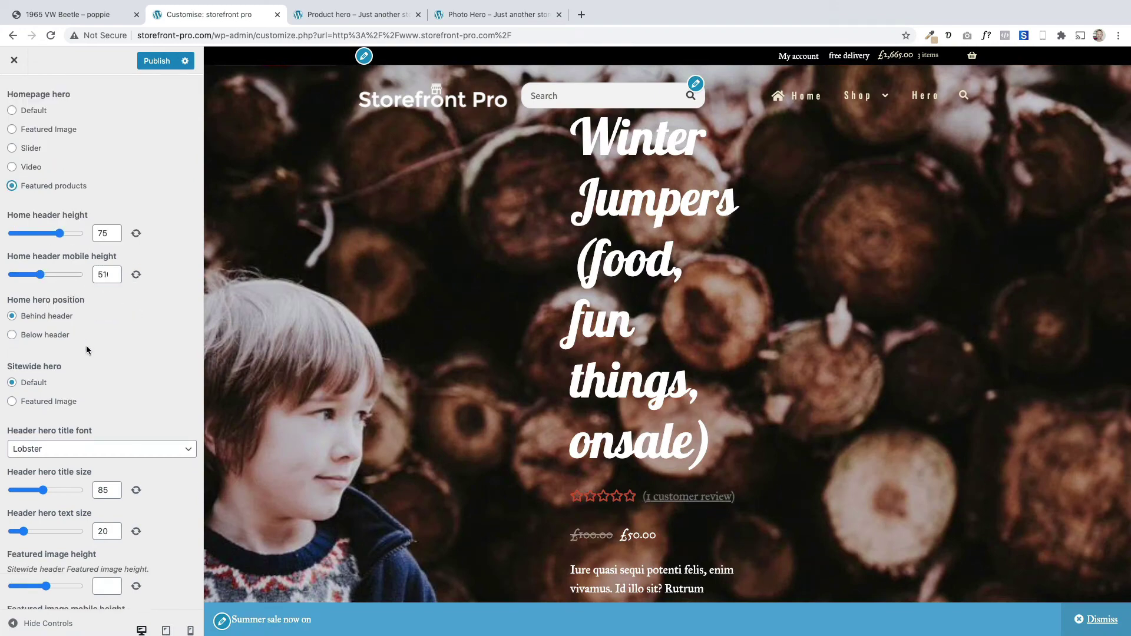
{"action": "left_click", "coordinate": [27, 292]}
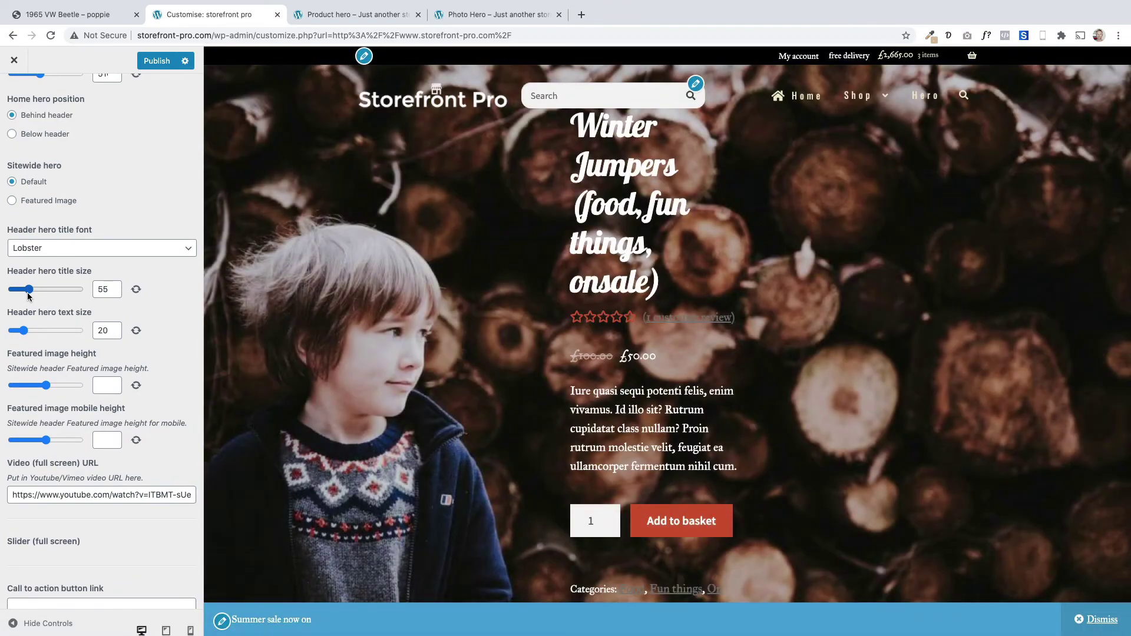
{"action": "left_click_drag", "start_coordinate": [28, 293], "coordinate": [19, 292]}
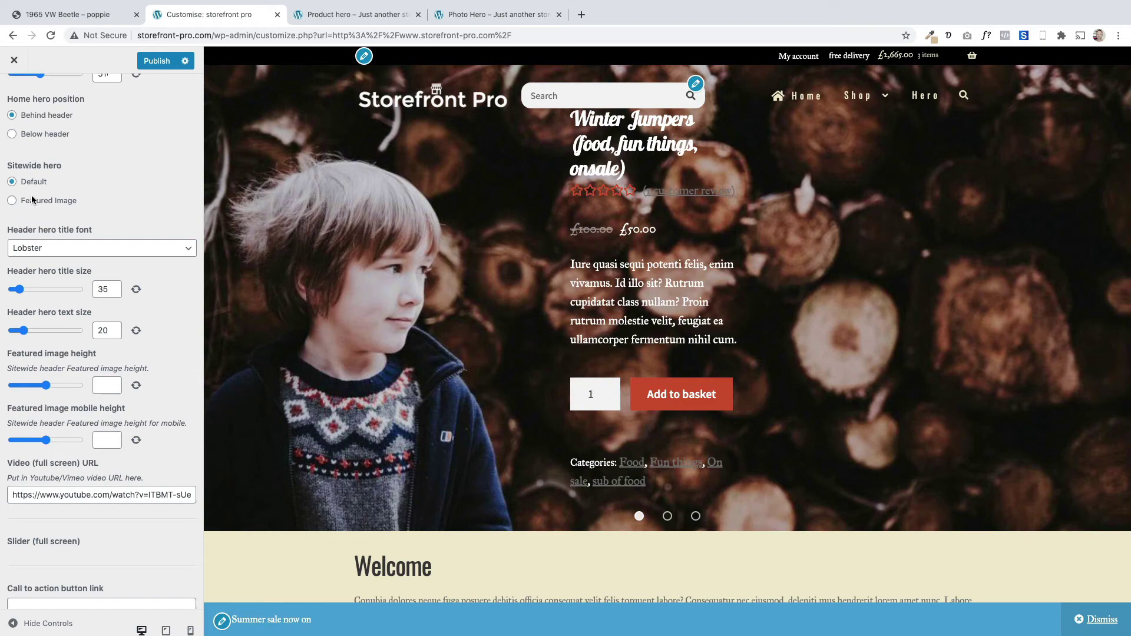
- Place the hero below the header, publish the changes, and close the Customizer
{"action": "left_click", "coordinate": [11, 134]}
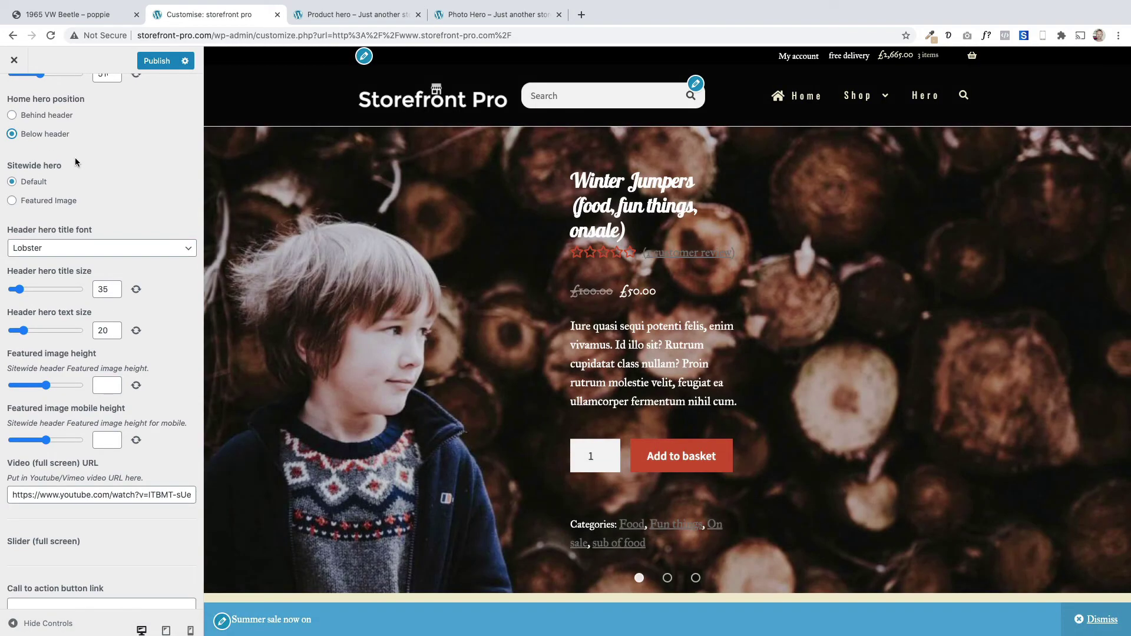
{"action": "left_click", "coordinate": [150, 61]}
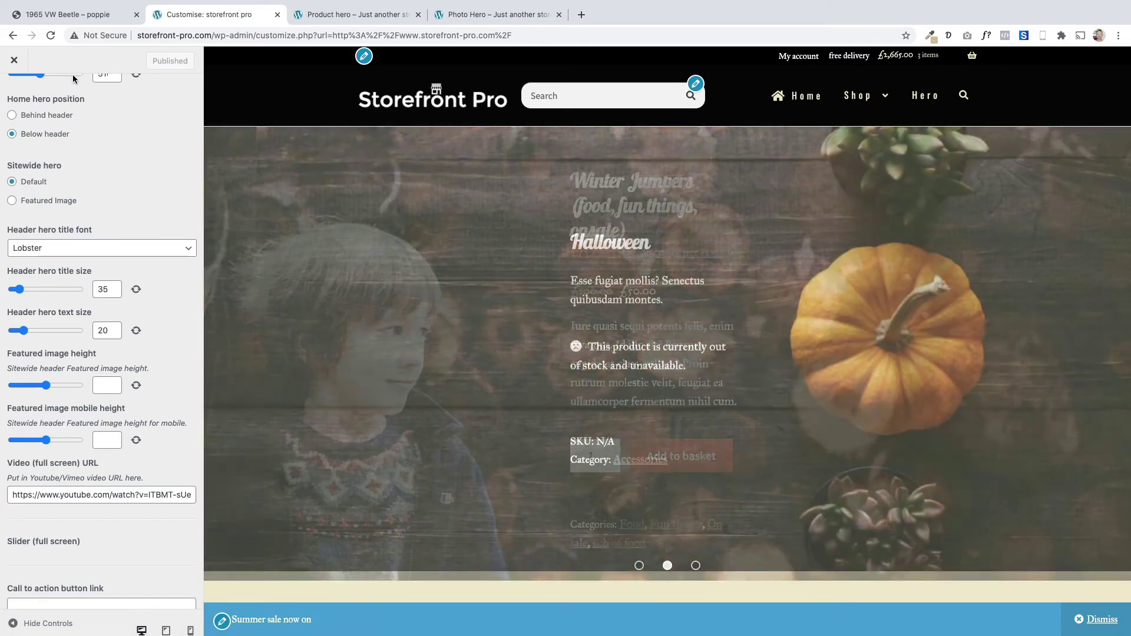
{"action": "left_click", "coordinate": [15, 60]}
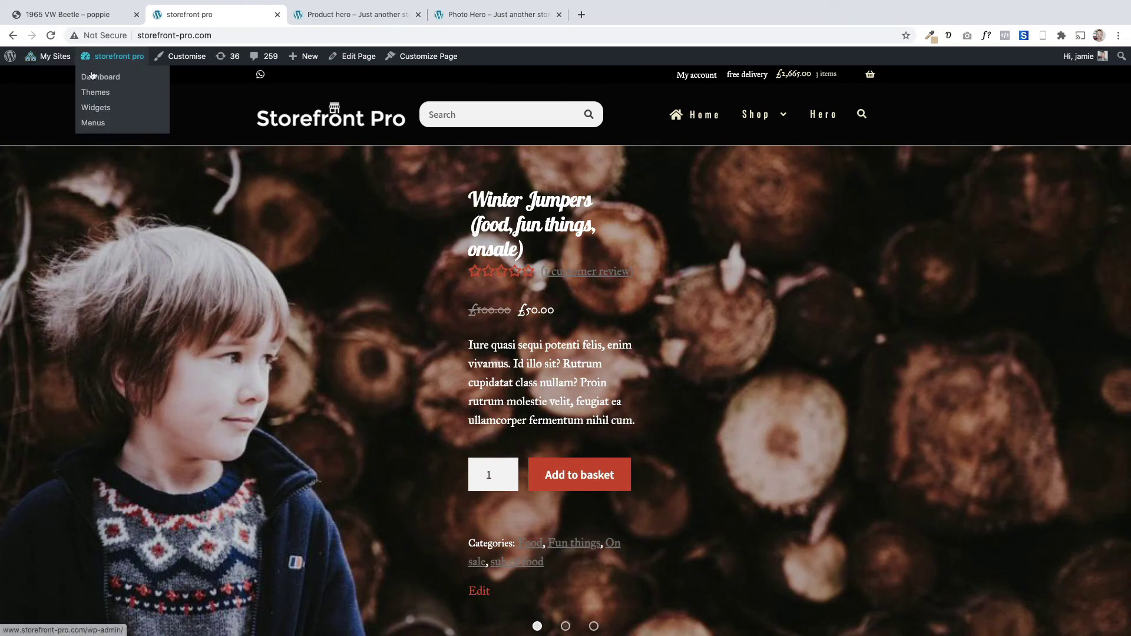
- Star Wedding Dress as a featured product in the WooCommerce All Products list
{"action": "left_click", "coordinate": [92, 79]}
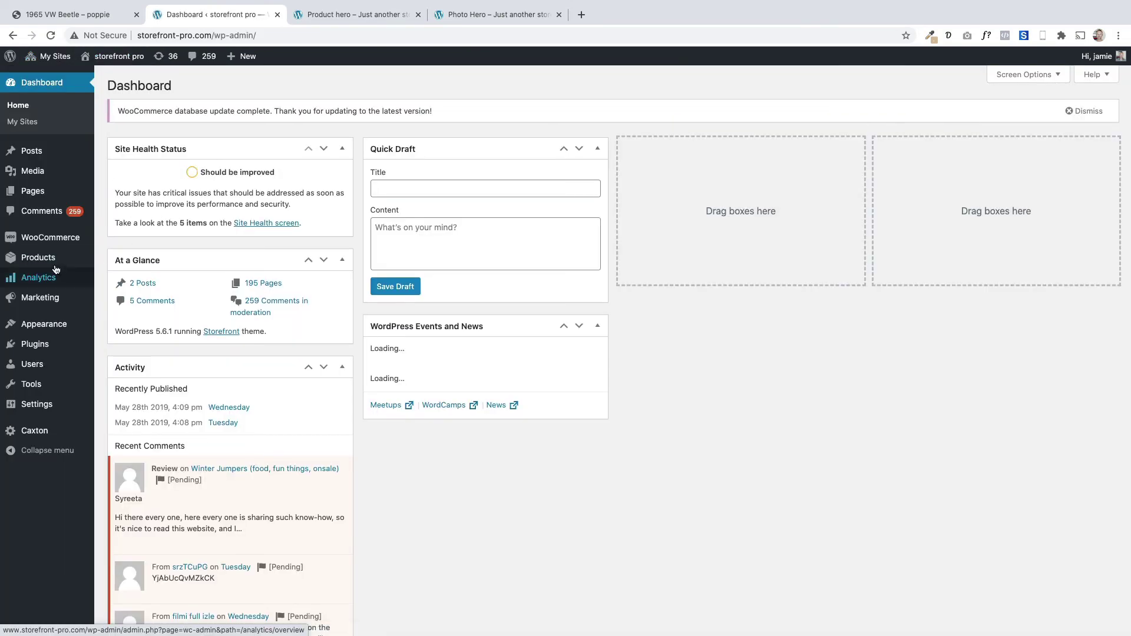
{"action": "mouse_move", "coordinate": [48, 263]}
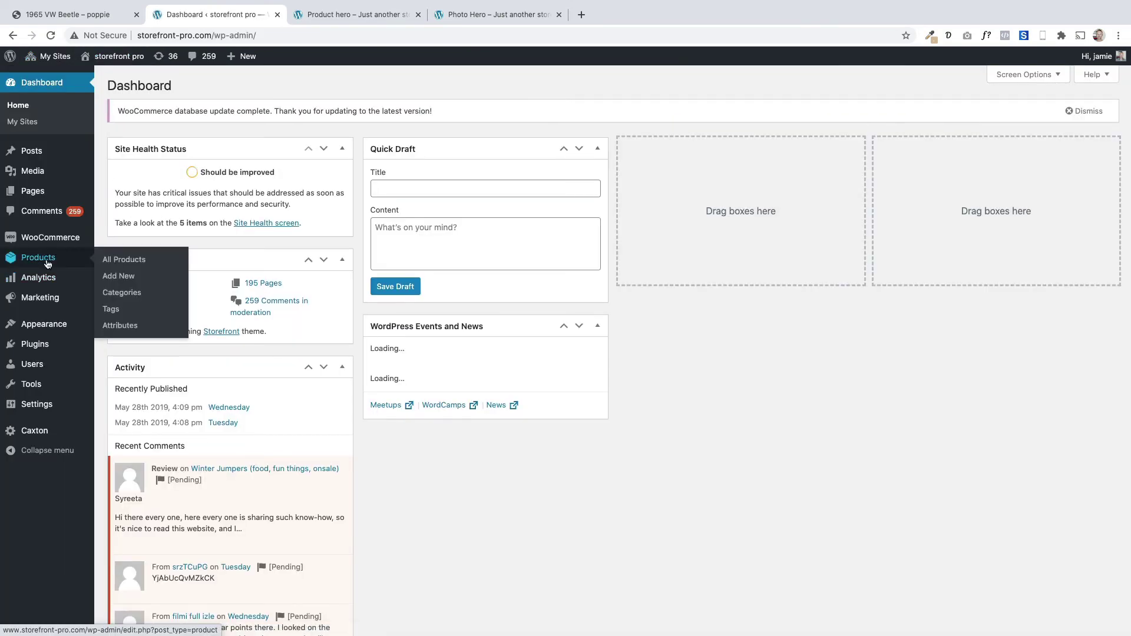
{"action": "left_click", "coordinate": [124, 259]}
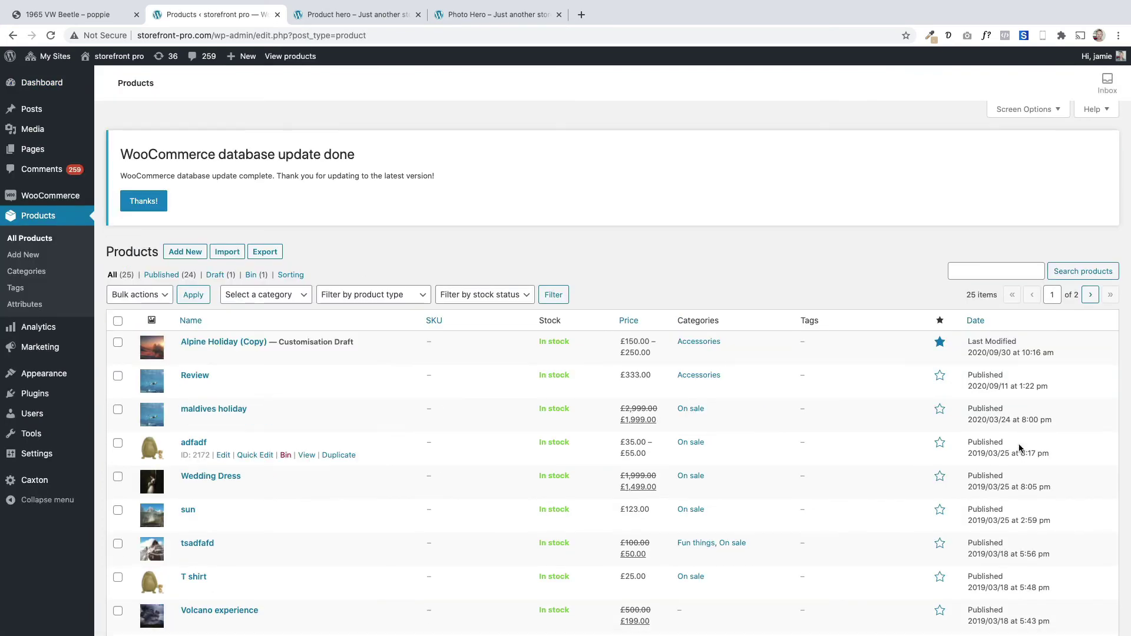
{"action": "scroll", "coordinate": [847, 451], "scroll_direction": "down", "scroll_amount": 2}
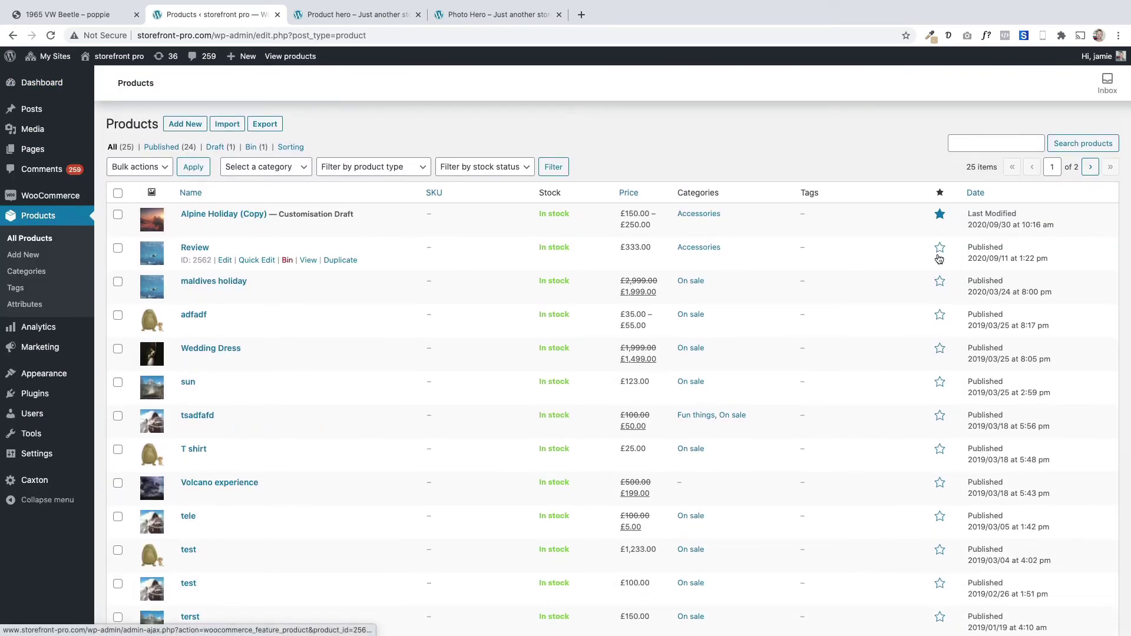
{"action": "scroll", "coordinate": [939, 342], "scroll_direction": "down", "scroll_amount": 1}
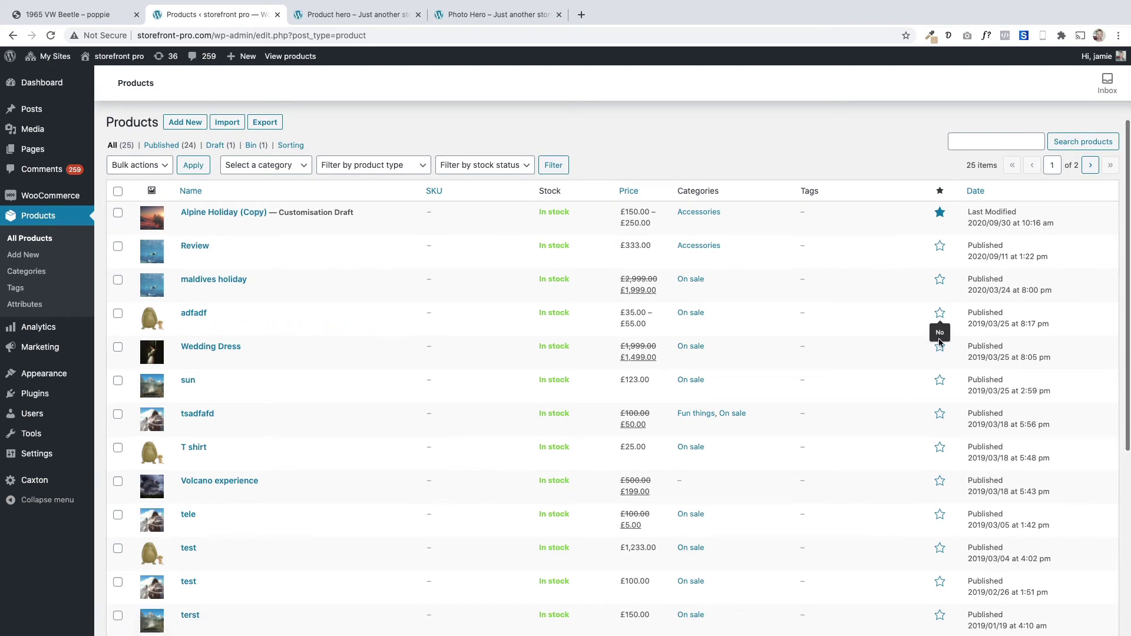
{"action": "left_click", "coordinate": [939, 348]}
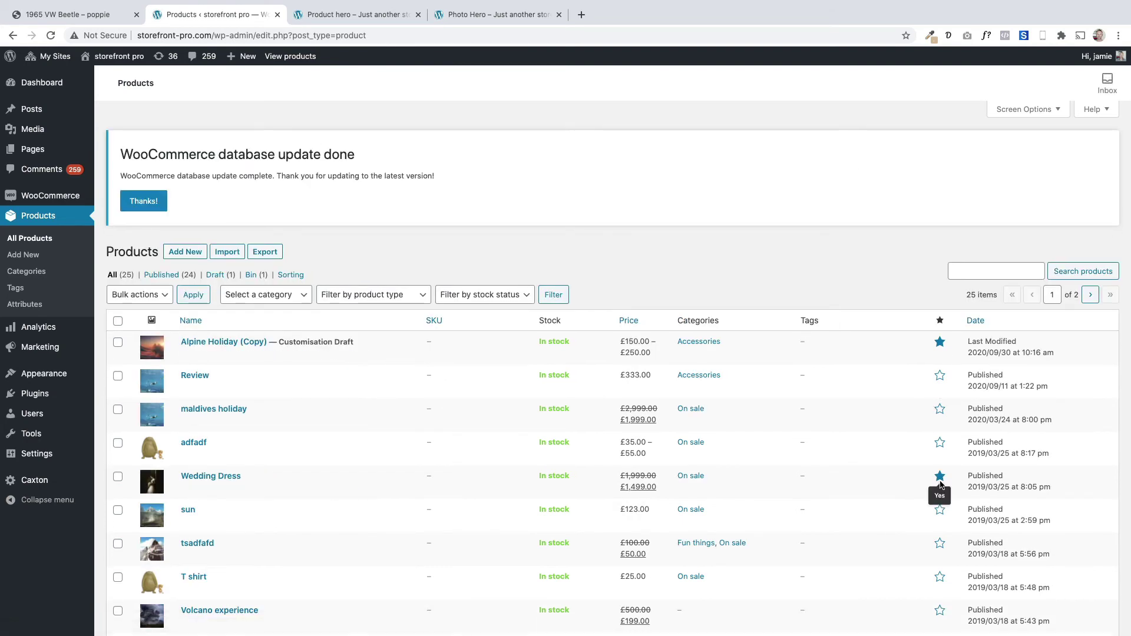
- On the front-end homepage, view the Winter Jumpers, Halloween and Alpine Holiday slides, then return to Wedding Dress
{"action": "left_click", "coordinate": [116, 57]}
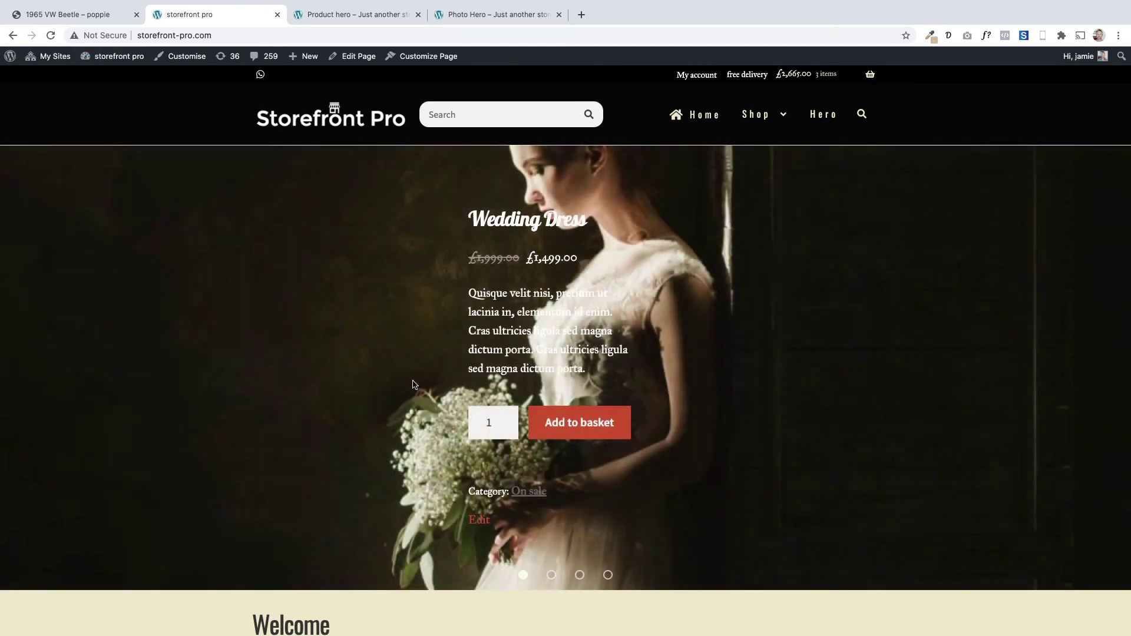
{"action": "left_click", "coordinate": [551, 575]}
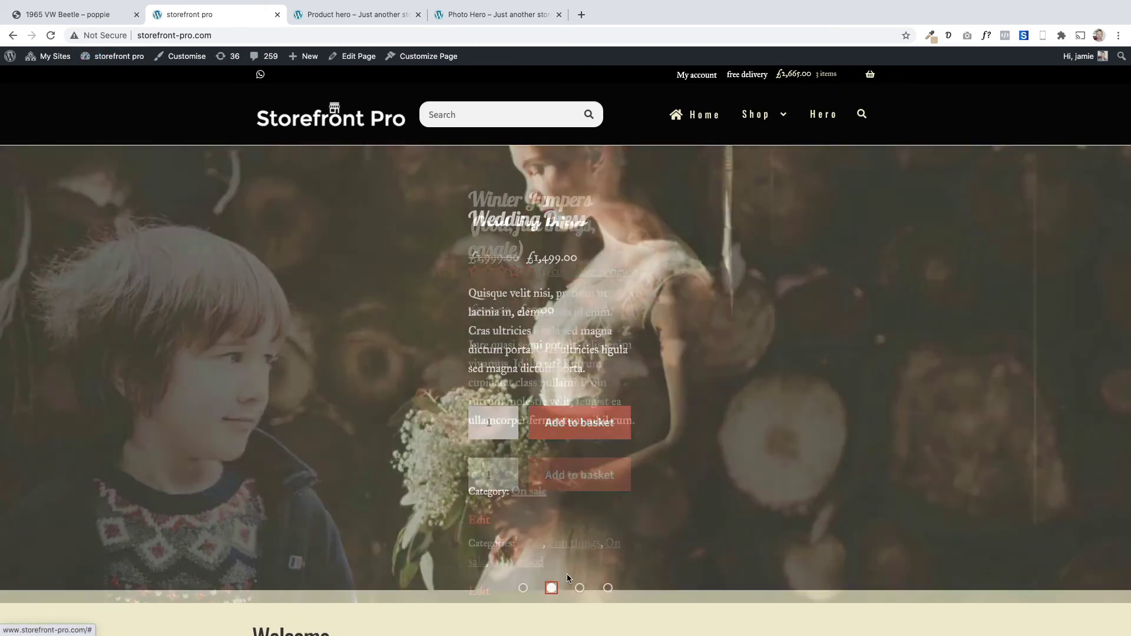
{"action": "scroll", "coordinate": [572, 550], "scroll_direction": "down", "scroll_amount": 1}
{"action": "left_click", "coordinate": [580, 514]}
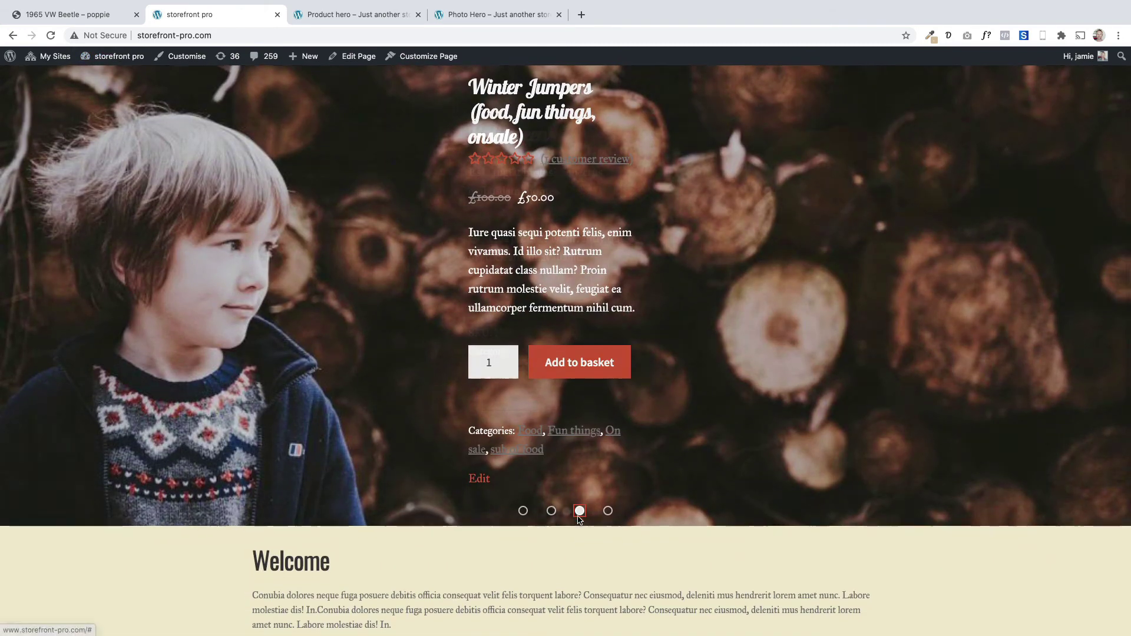
{"action": "scroll", "coordinate": [518, 539], "scroll_direction": "up", "scroll_amount": 1}
{"action": "left_click", "coordinate": [608, 573]}
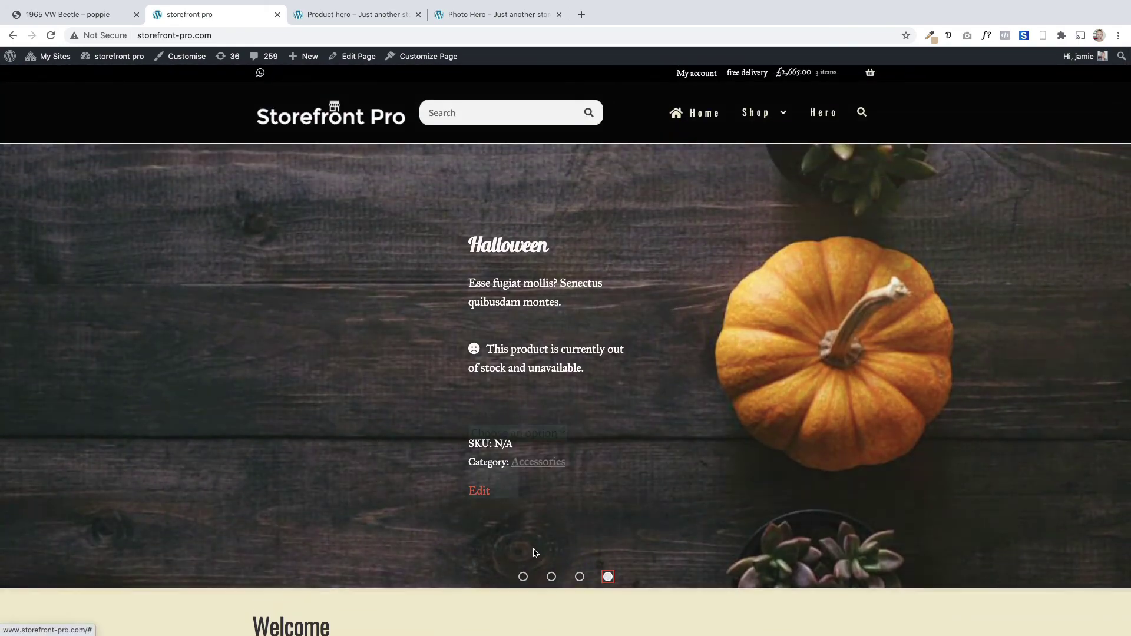
{"action": "scroll", "coordinate": [290, 470], "scroll_direction": "down", "scroll_amount": 1}
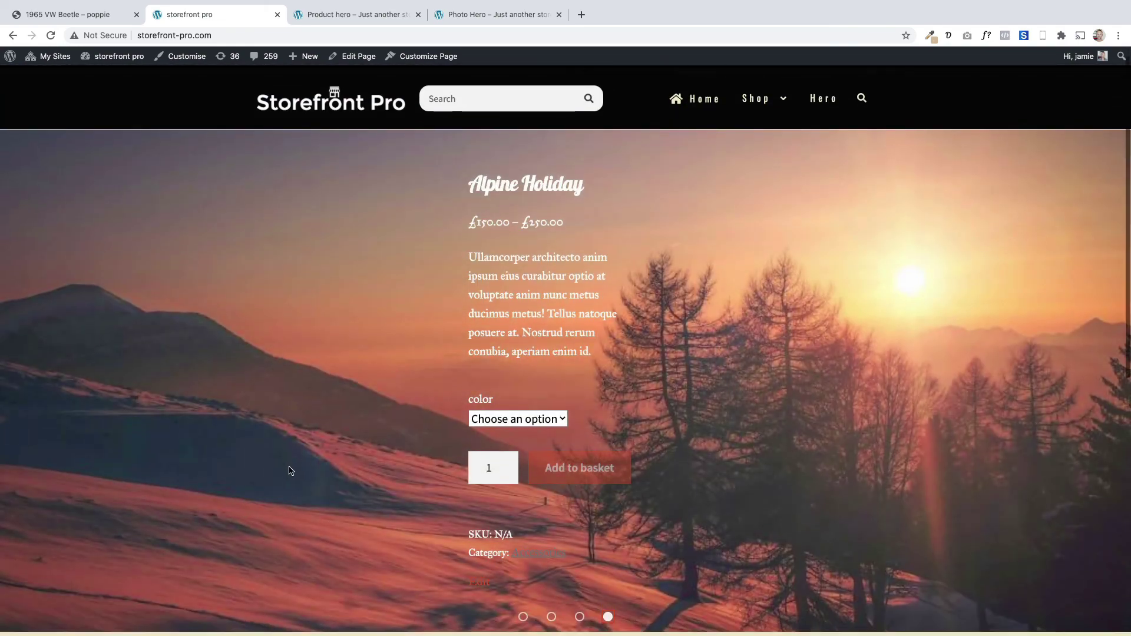
{"action": "left_click", "coordinate": [523, 617]}
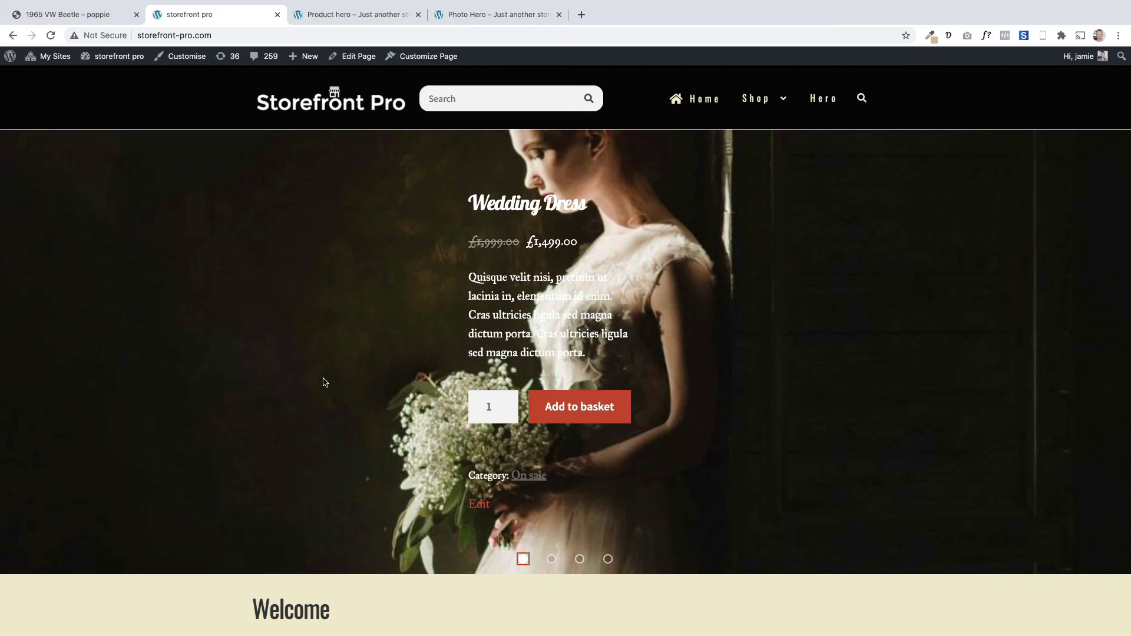